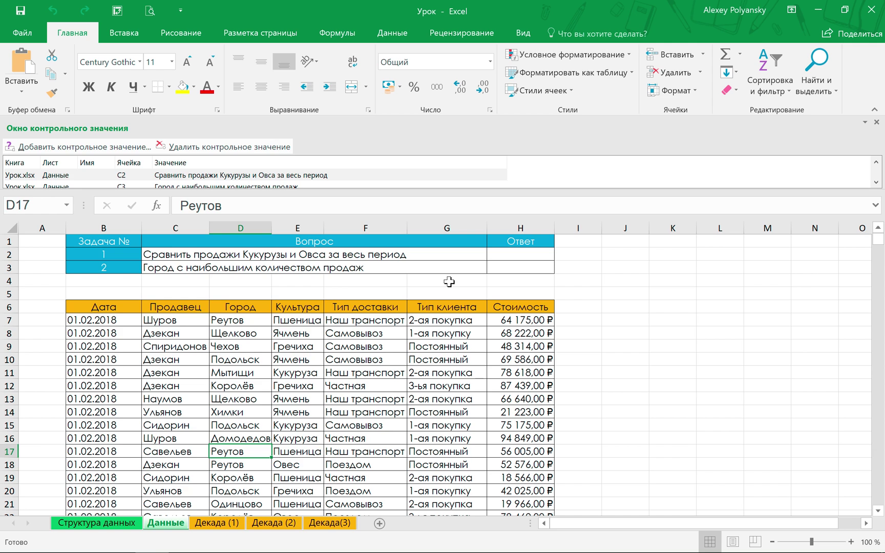
# Step: Select the entire sales table on the Данные sheet with Ctrl+A
pyautogui.hotkey('ctrl', 'a')
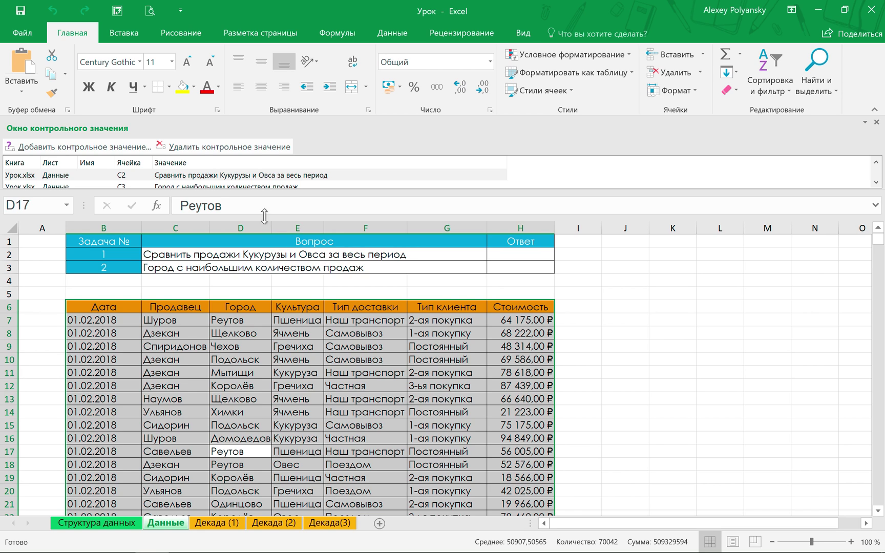
pyautogui.click(193, 175)
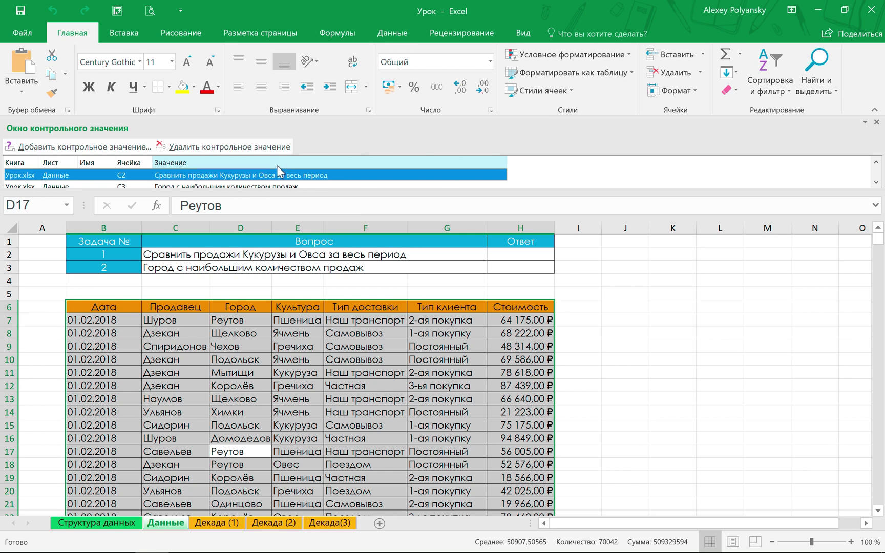
pyautogui.click(131, 33)
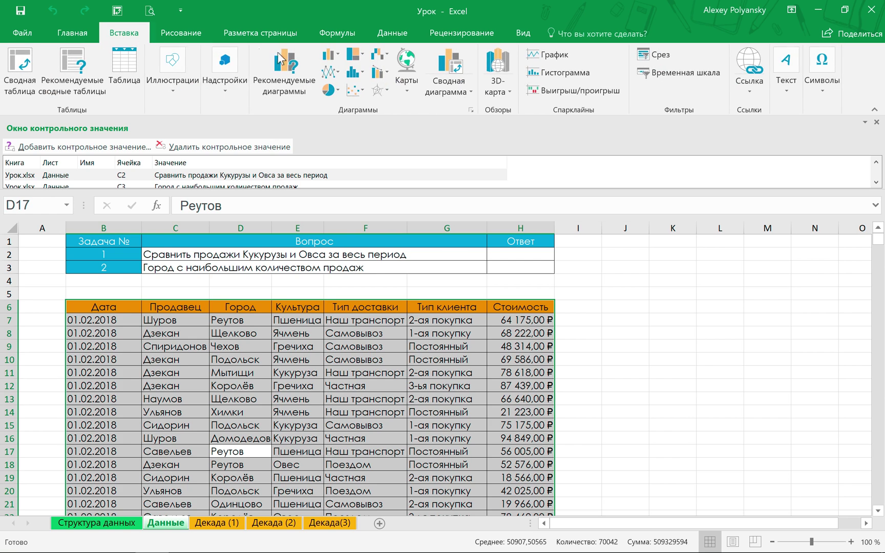
# Step: Insert a pivot chart from Данные!$B$6:$H$10011 on a new sheet, Лист3
pyautogui.click(460, 101)
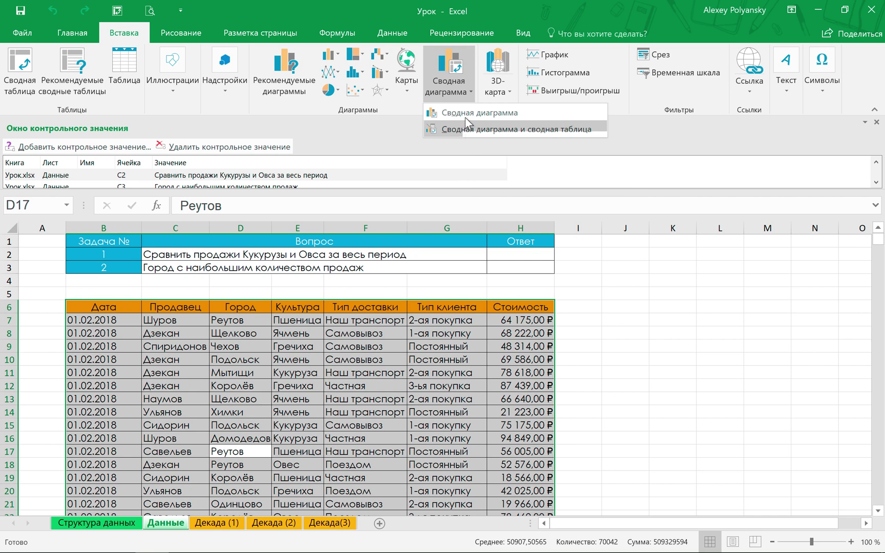
pyautogui.click(464, 114)
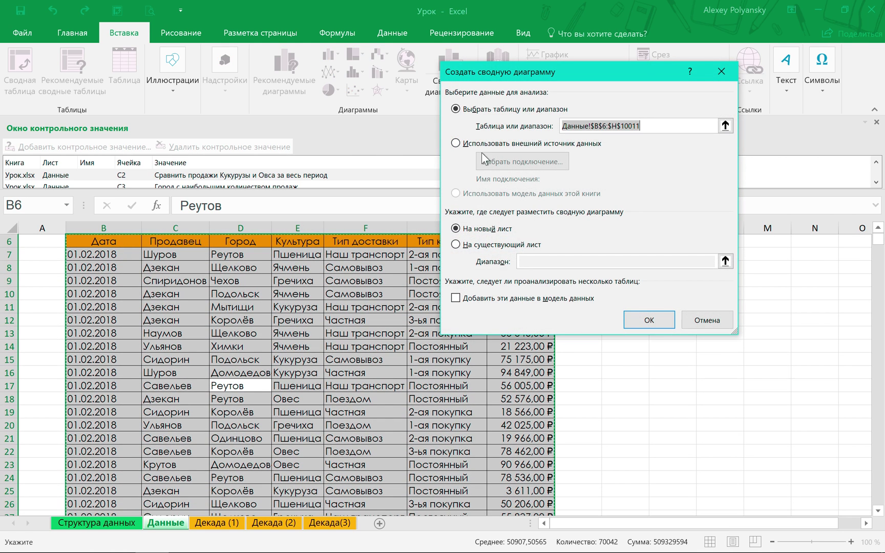
pyautogui.click(635, 324)
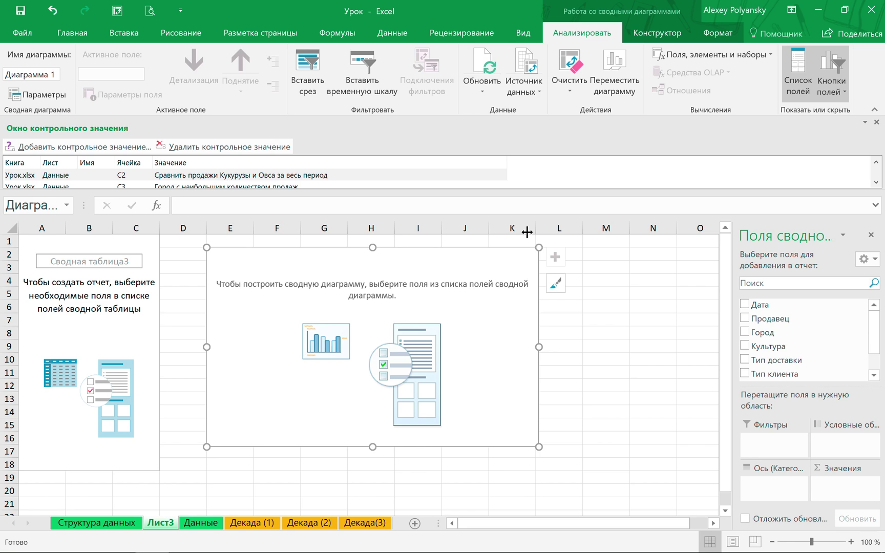
# Step: Tick Культура as the axis field and Стоимость as the summed values in PivotChart Fields
pyautogui.click(744, 347)
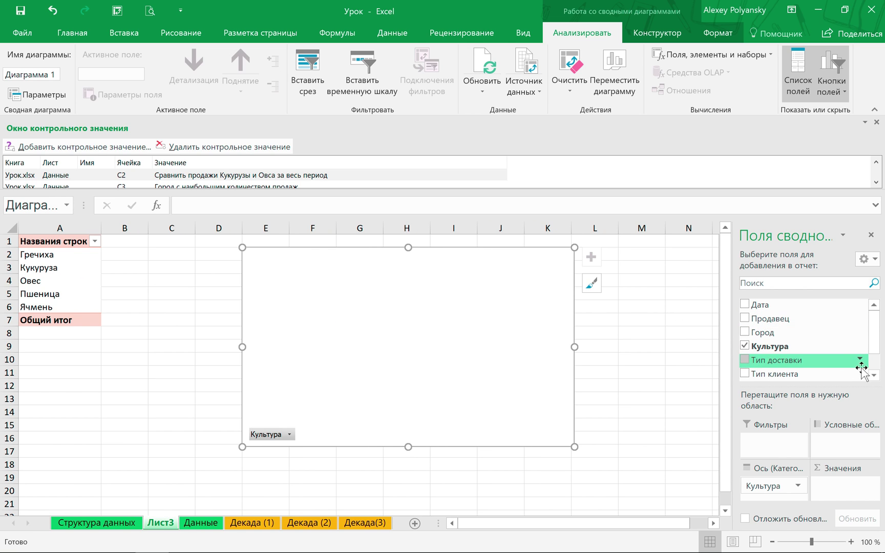
pyautogui.scroll(-1, 862, 367)
pyautogui.scroll(-1, 862, 367)
pyautogui.click(746, 365)
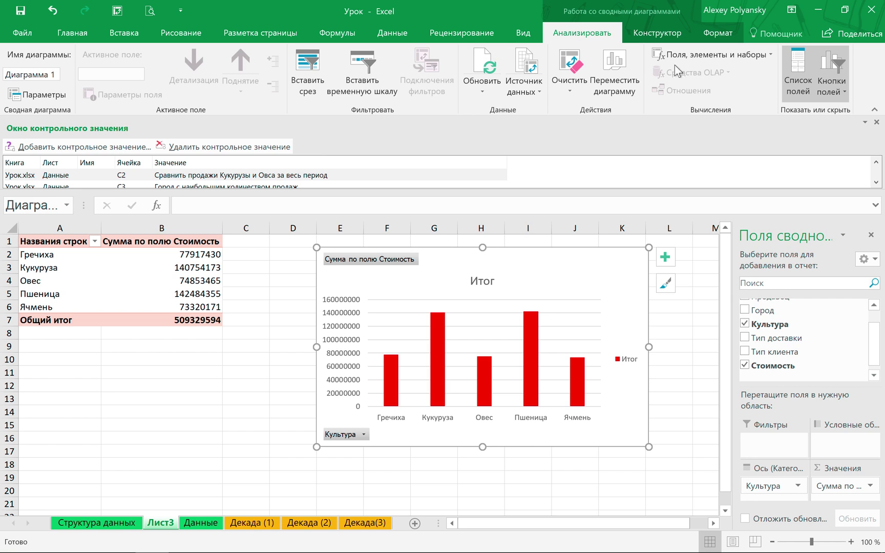
pyautogui.click(614, 67)
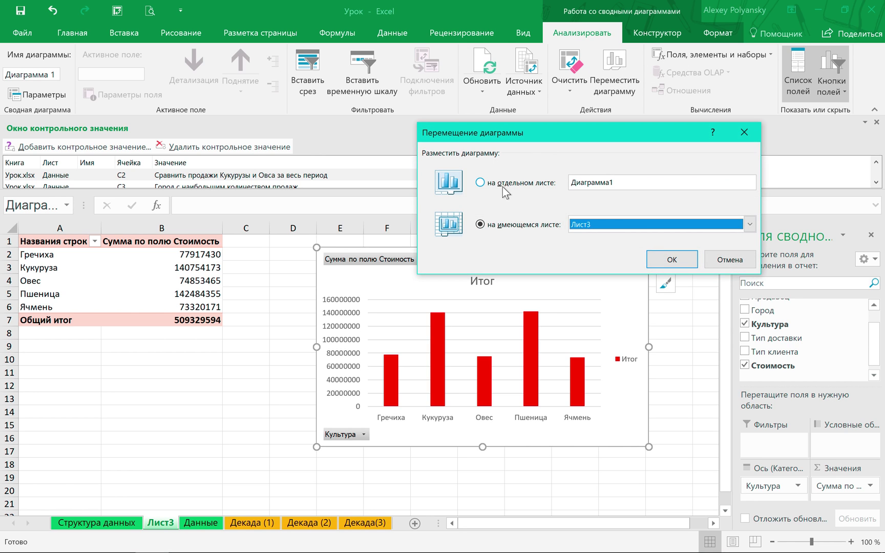
# Step: Relocate the pivot chart to a separate chart sheet called Диаграмма1
pyautogui.click(505, 184)
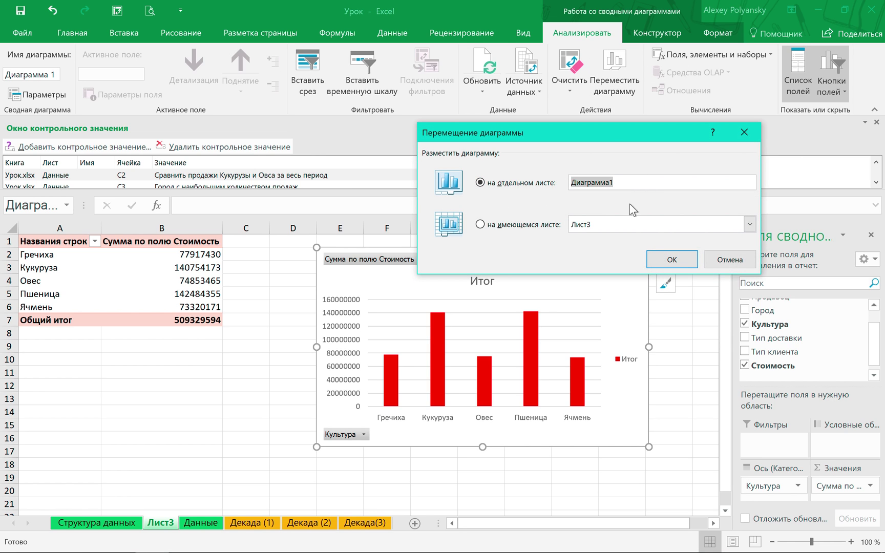
pyautogui.click(672, 259)
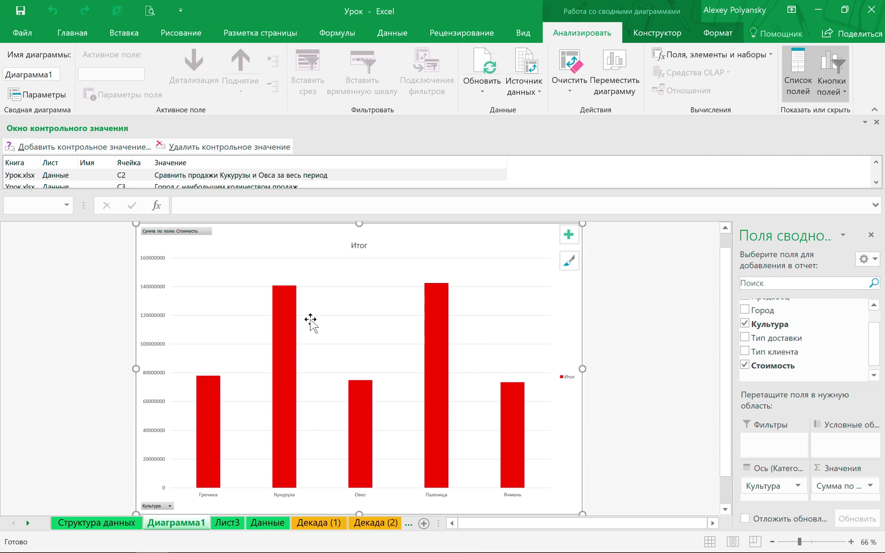
pyautogui.click(167, 506)
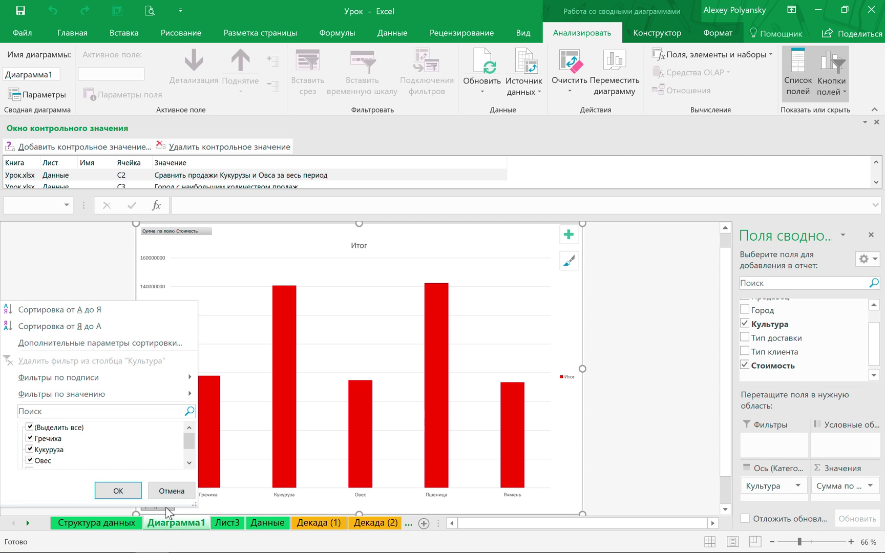
# Step: Limit the Культура filter to Кукуруза and Овес, leaving two bars on the chart
pyautogui.click(73, 377)
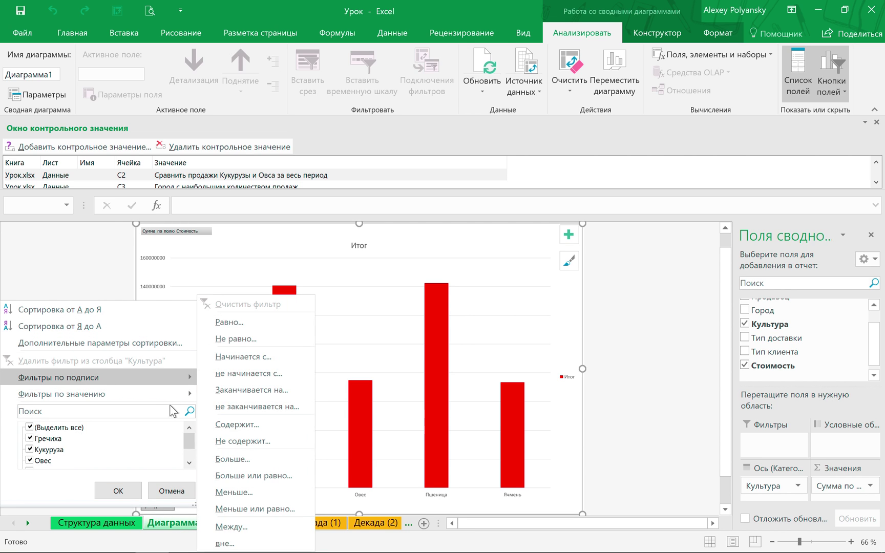
pyautogui.click(30, 427)
pyautogui.click(29, 449)
pyautogui.click(29, 461)
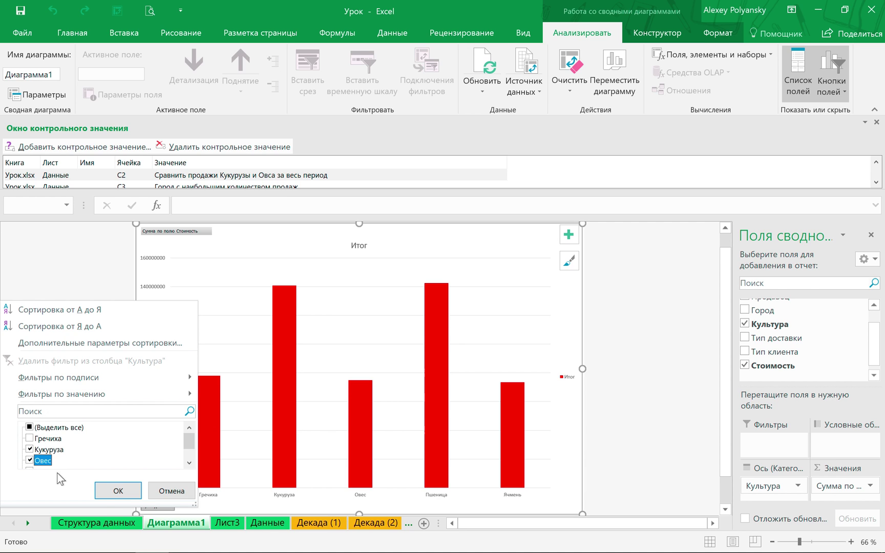
pyautogui.click(106, 491)
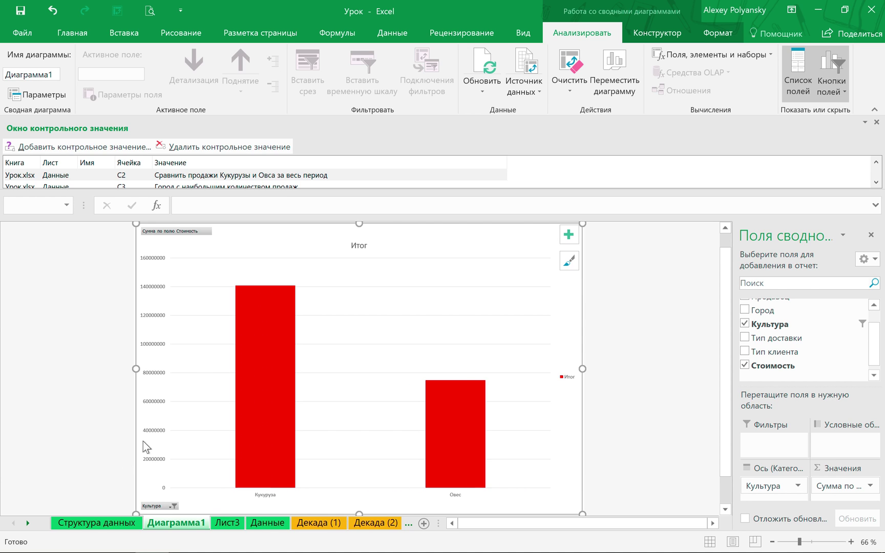
pyautogui.moveTo(255, 348)
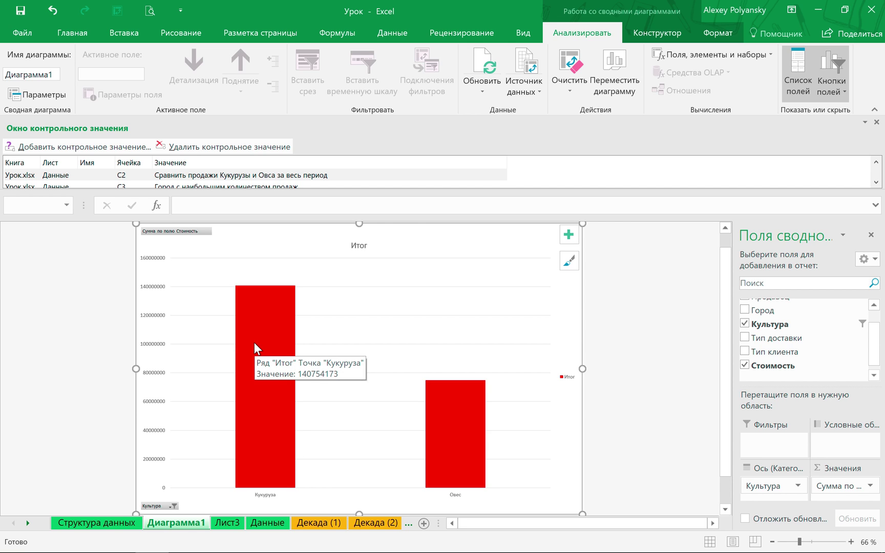
pyautogui.click(823, 86)
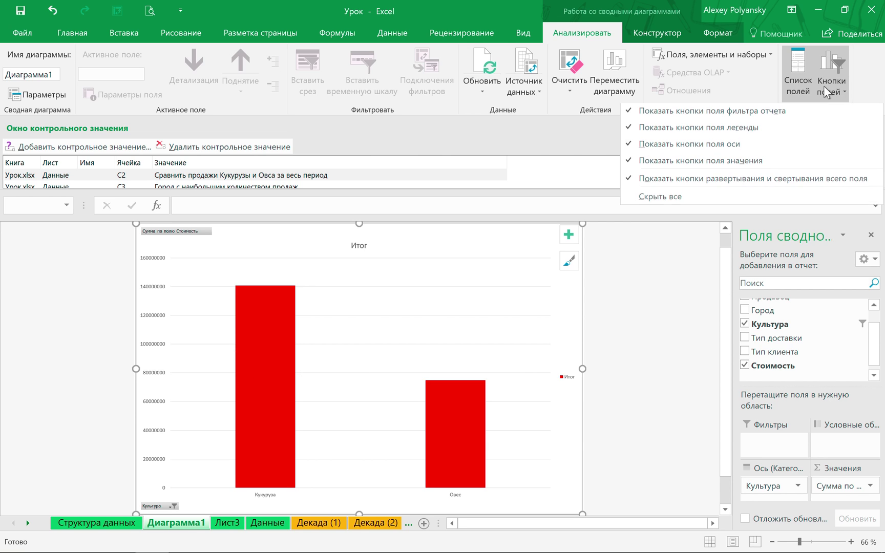
# Step: Hide the PivotChart field list while keeping the chart's field buttons visible
pyautogui.click(706, 201)
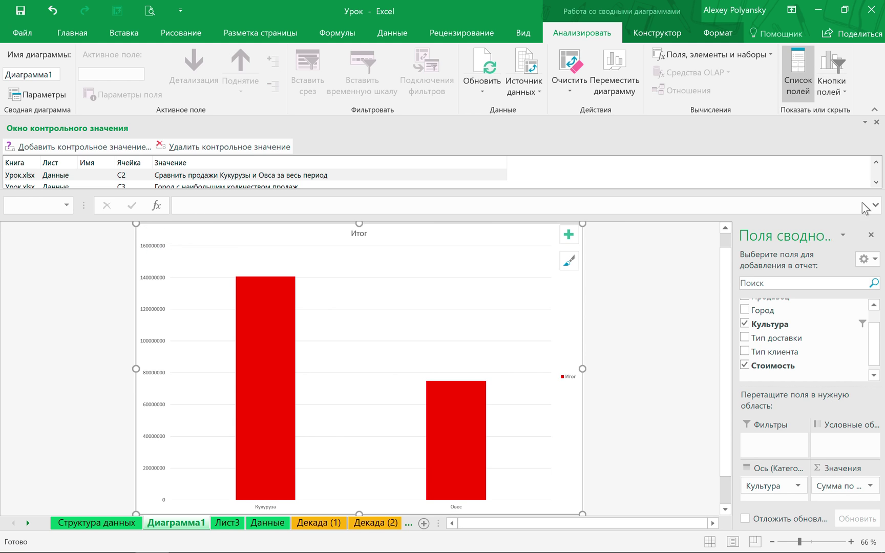
pyautogui.click(871, 234)
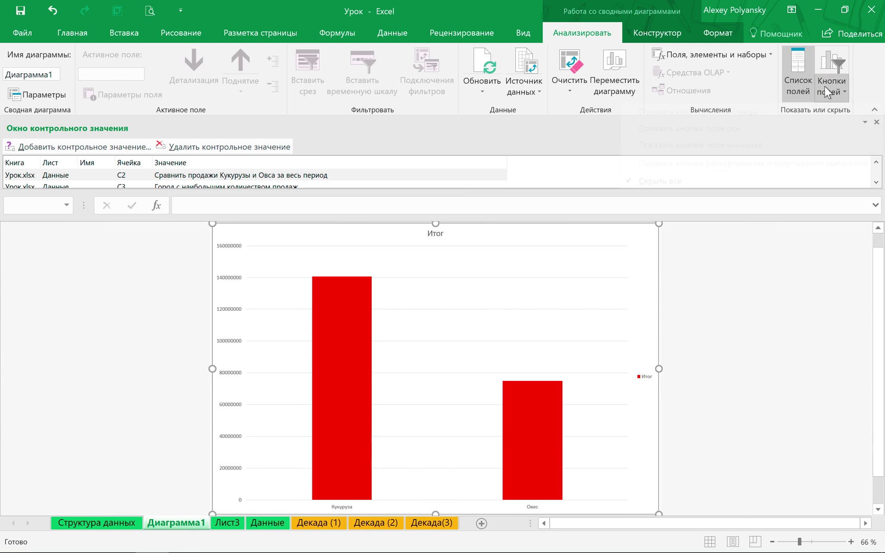
pyautogui.click(825, 87)
pyautogui.click(688, 198)
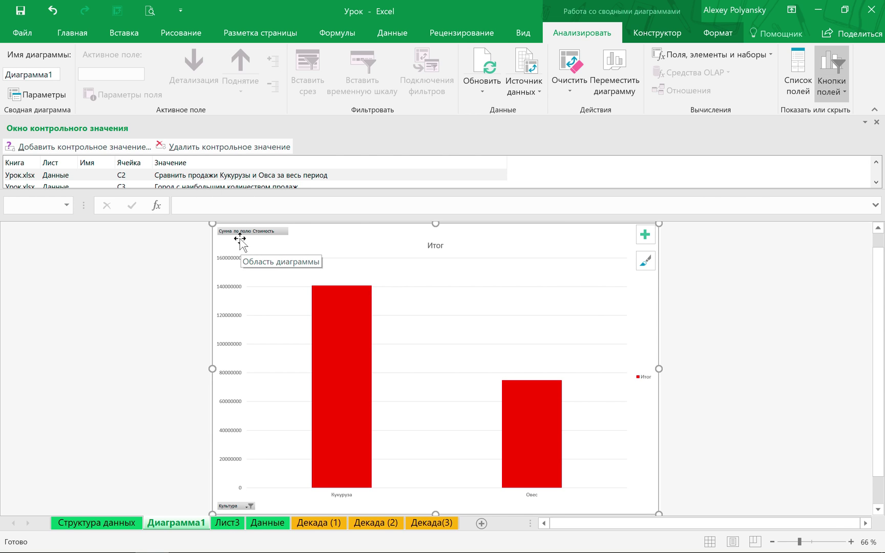
# Step: Delete the Данные C2 entry from the Watch Window
pyautogui.click(199, 175)
pyautogui.click(206, 148)
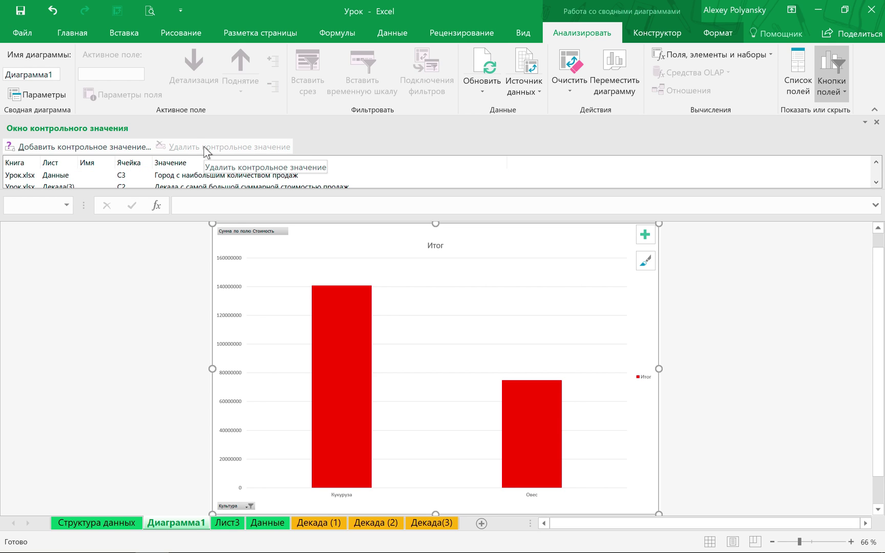
pyautogui.click(204, 175)
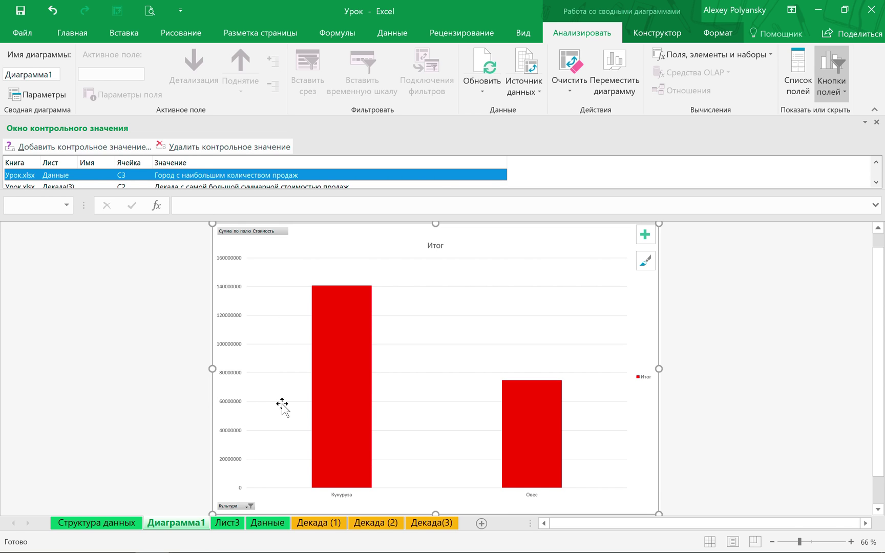
# Step: On Лист3, summarise Стоимость by Количество instead of sum, then return to Диаграмма1
pyautogui.click(231, 522)
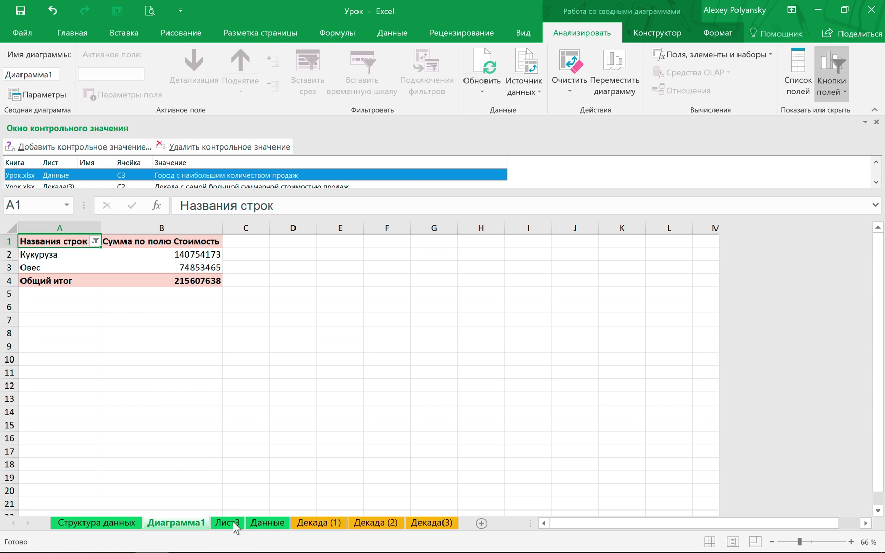
pyautogui.click(150, 265)
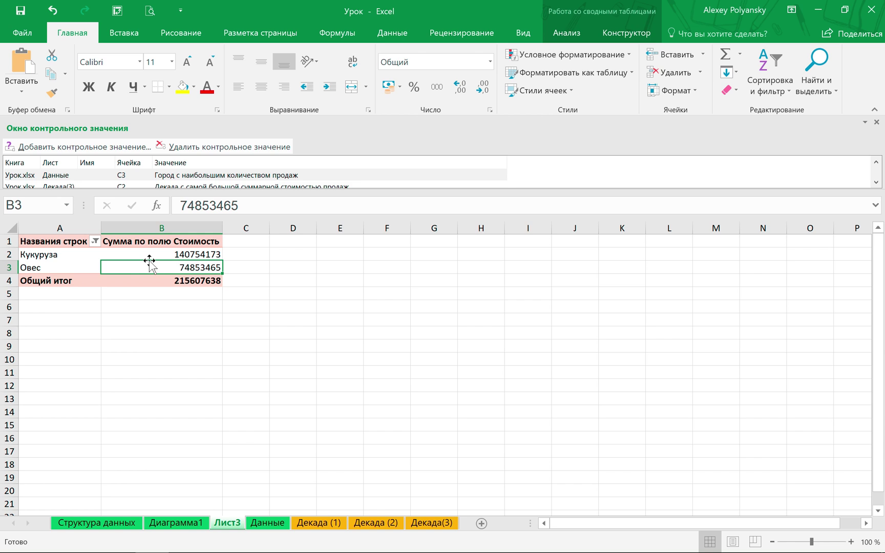
pyautogui.rightClick(149, 265)
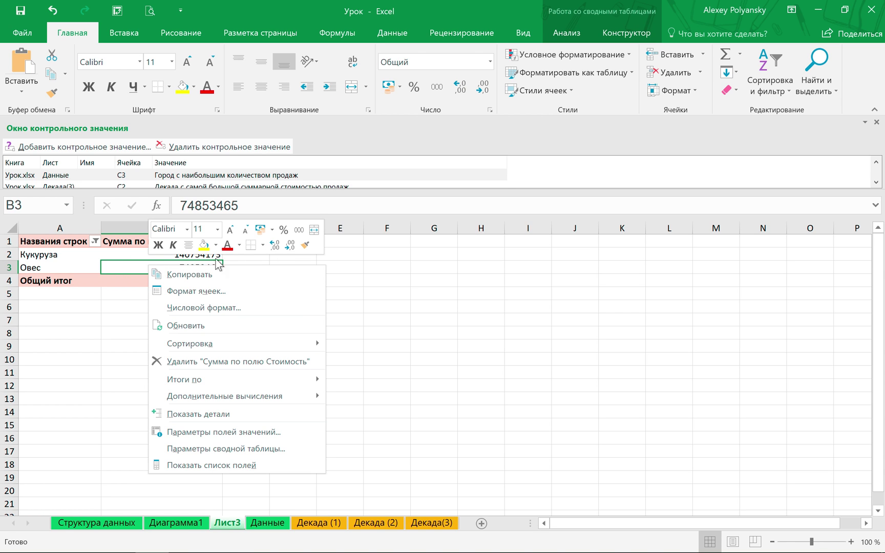
pyautogui.moveTo(208, 379)
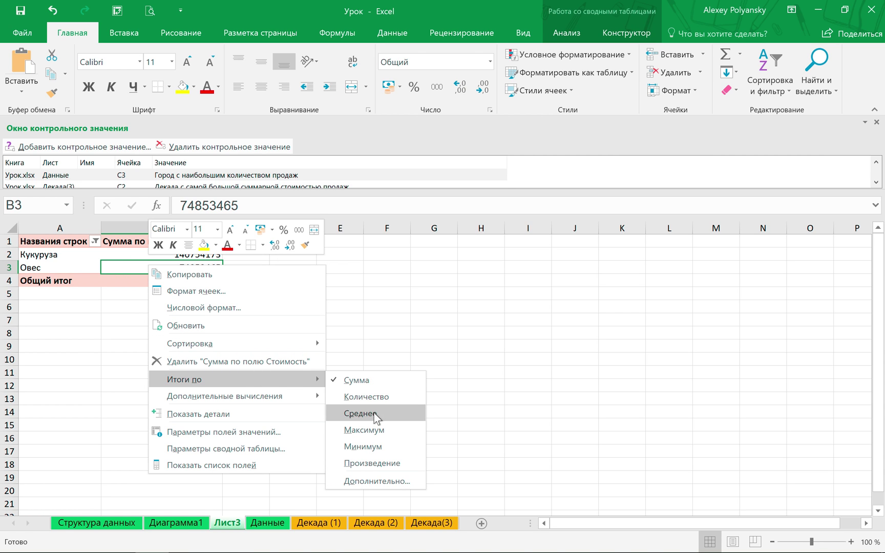
pyautogui.click(381, 396)
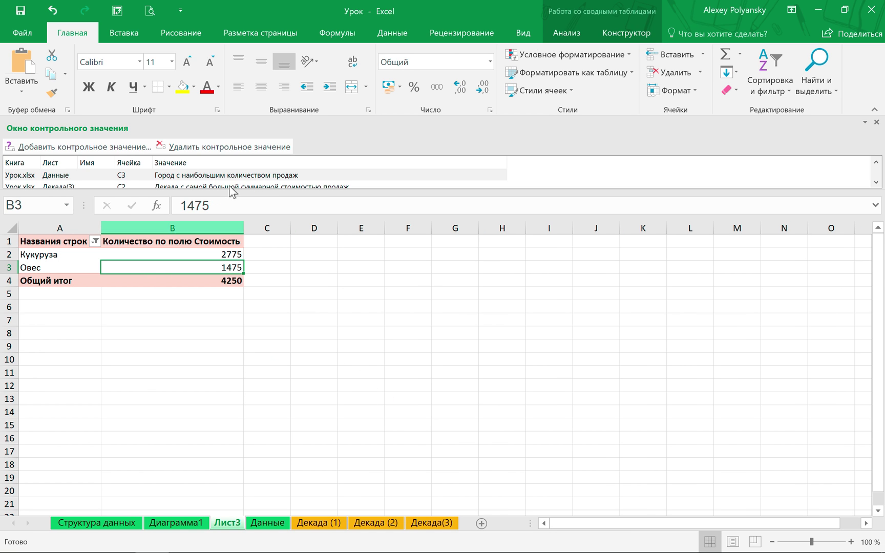
pyautogui.click(185, 522)
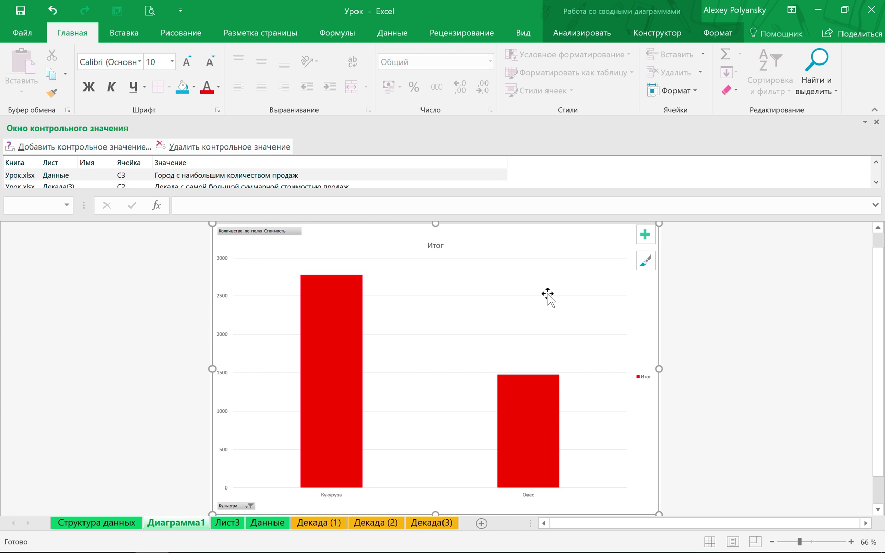
# Step: Swap the chart's axis field from Культура to Город in the field list
pyautogui.click(590, 33)
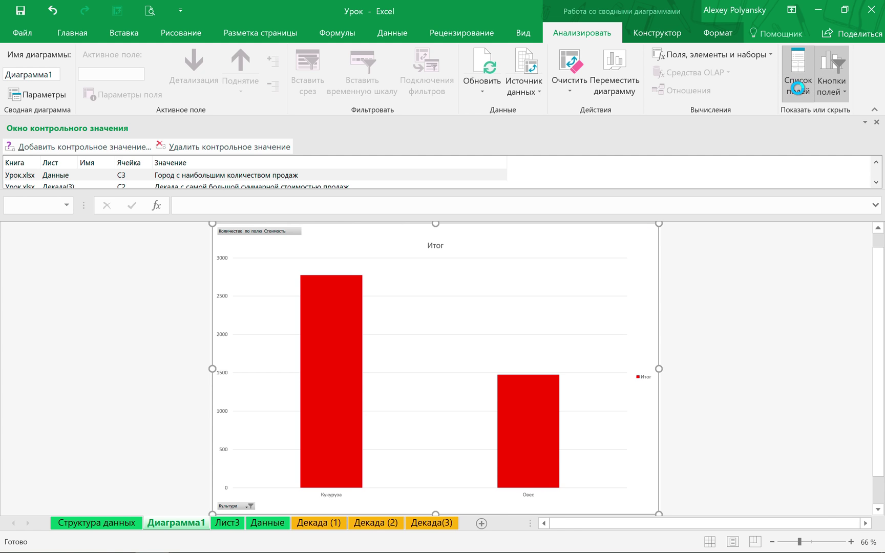
pyautogui.click(798, 82)
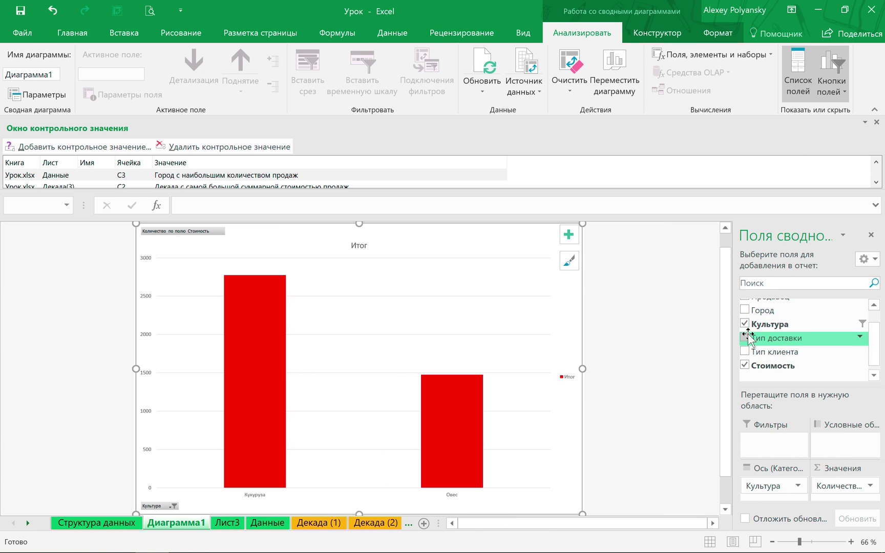
pyautogui.click(745, 324)
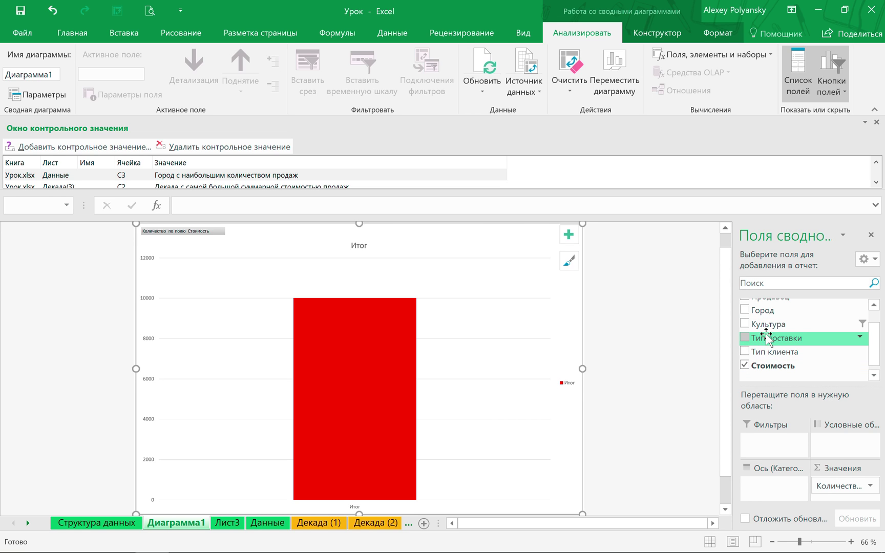
pyautogui.click(746, 311)
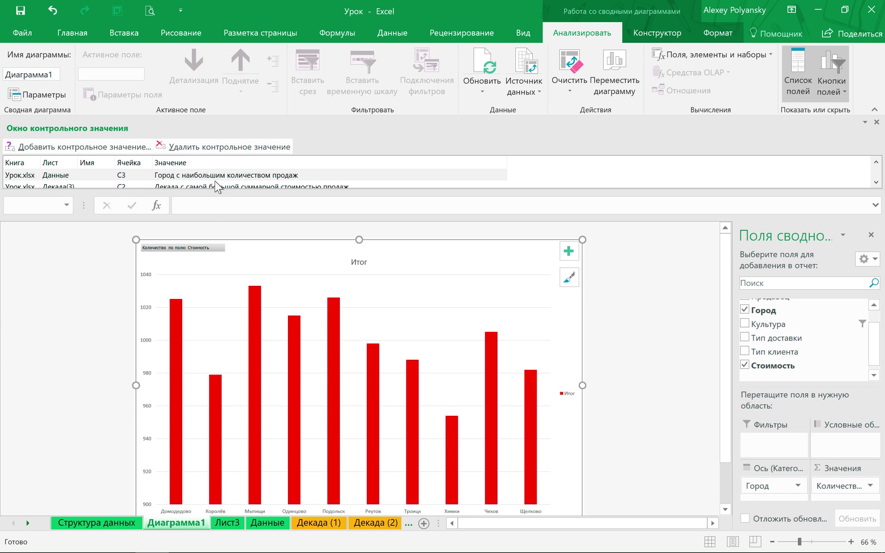
pyautogui.click(373, 528)
# Step: Delete the Данные C3 entry from the Watch Window
pyautogui.click(329, 522)
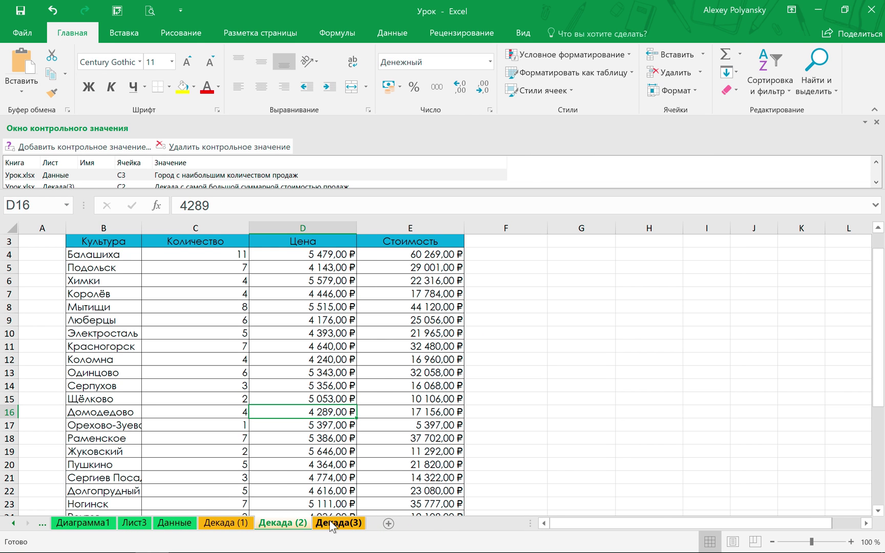
pyautogui.click(226, 522)
pyautogui.click(275, 525)
pyautogui.click(330, 523)
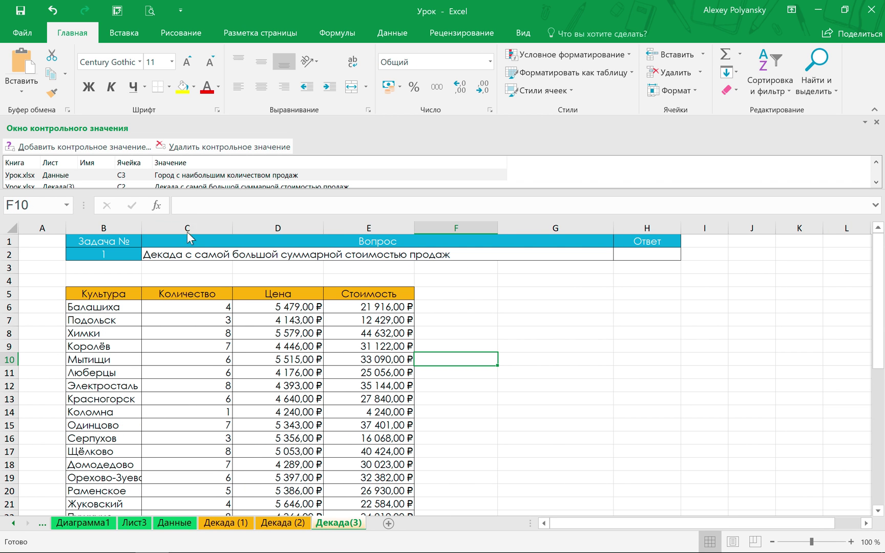
pyautogui.click(182, 177)
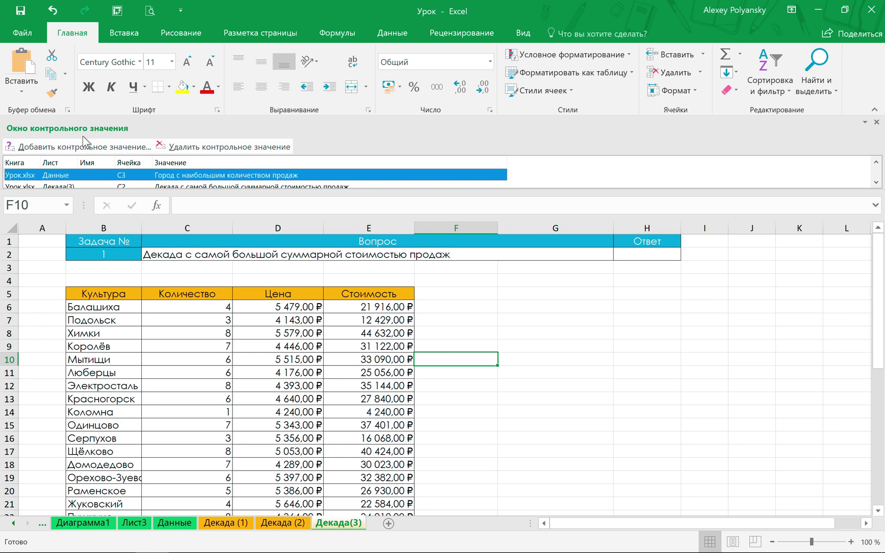
pyautogui.click(228, 148)
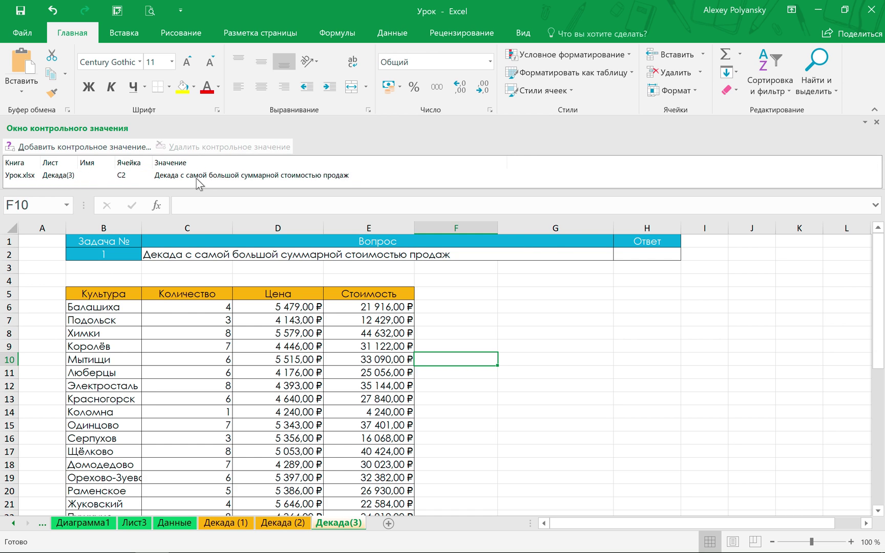
# Step: Look over the Декада (2) and Декада (1) sheets, ending on Декада(3)
pyautogui.click(287, 524)
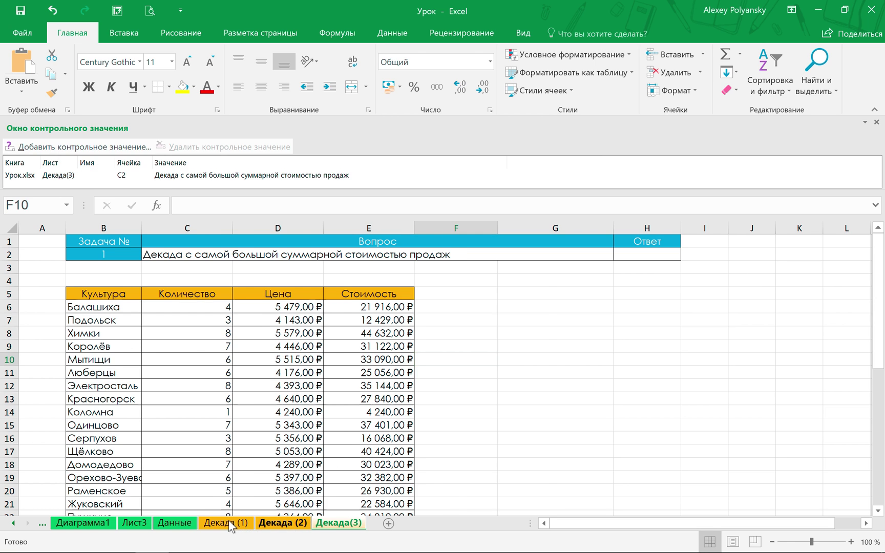
pyautogui.click(246, 522)
pyautogui.click(321, 524)
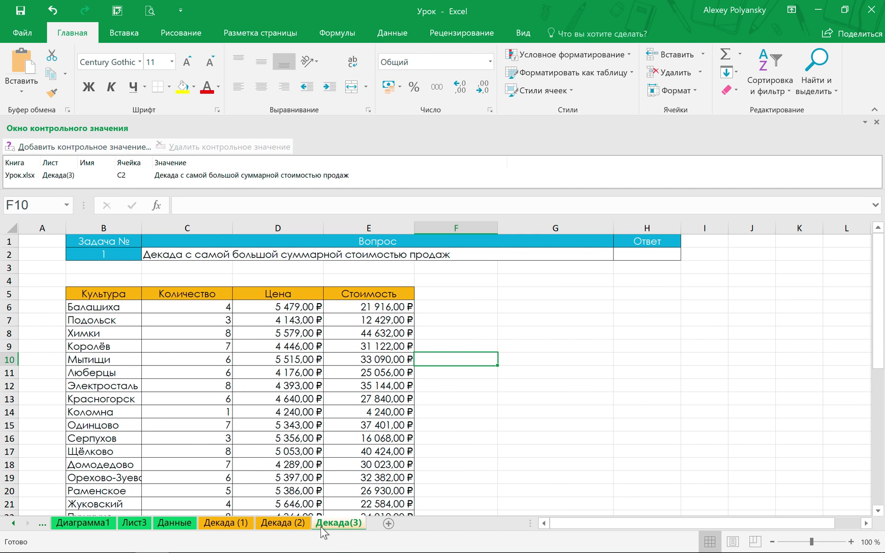
# Step: In the PivotTable and PivotChart Wizard, choose multiple consolidation ranges, a pivot chart, and manual page fields
pyautogui.click(118, 10)
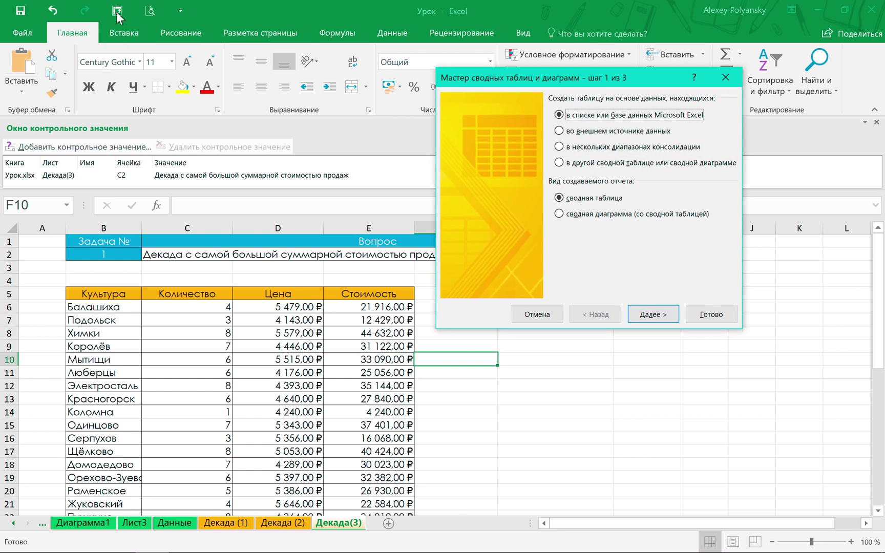
pyautogui.click(575, 148)
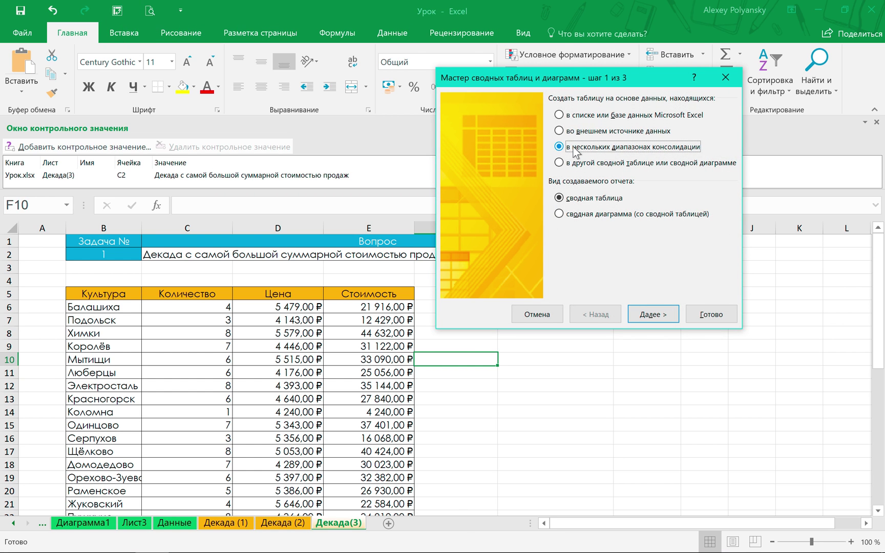
pyautogui.click(559, 214)
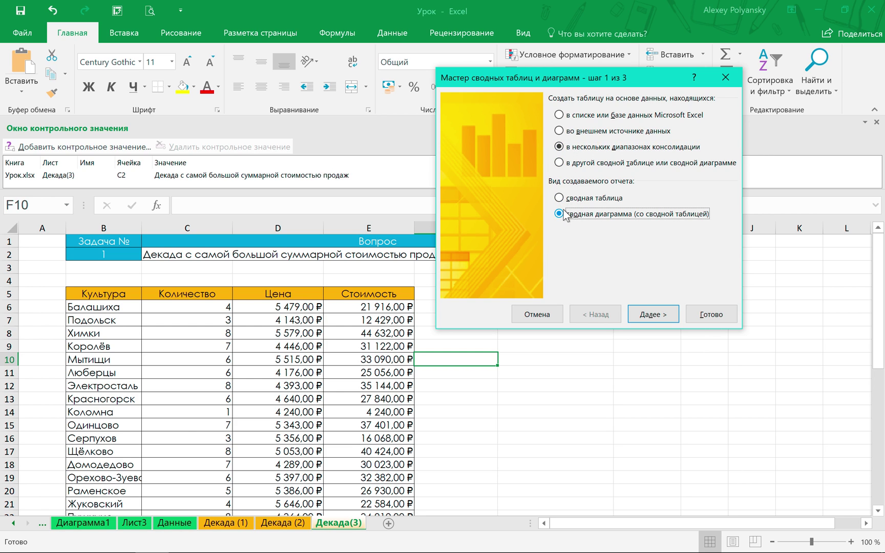
pyautogui.click(658, 317)
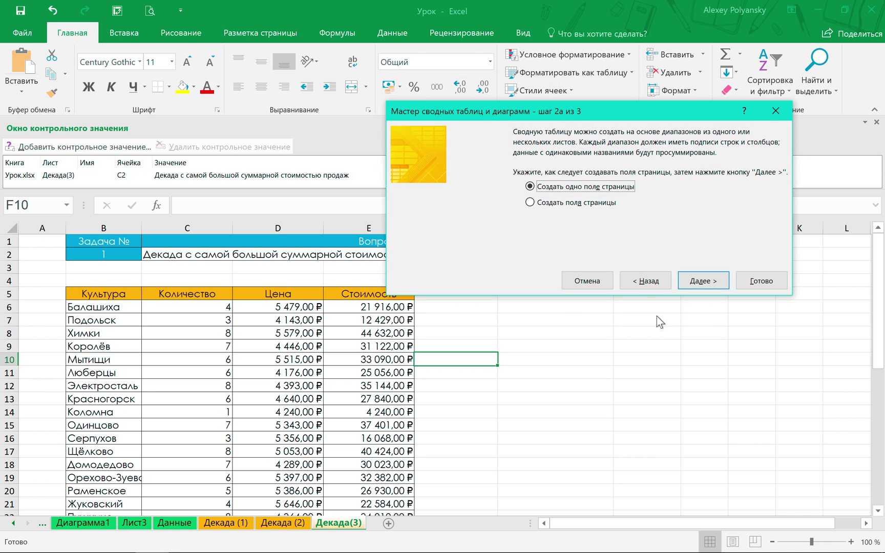
pyautogui.click(584, 203)
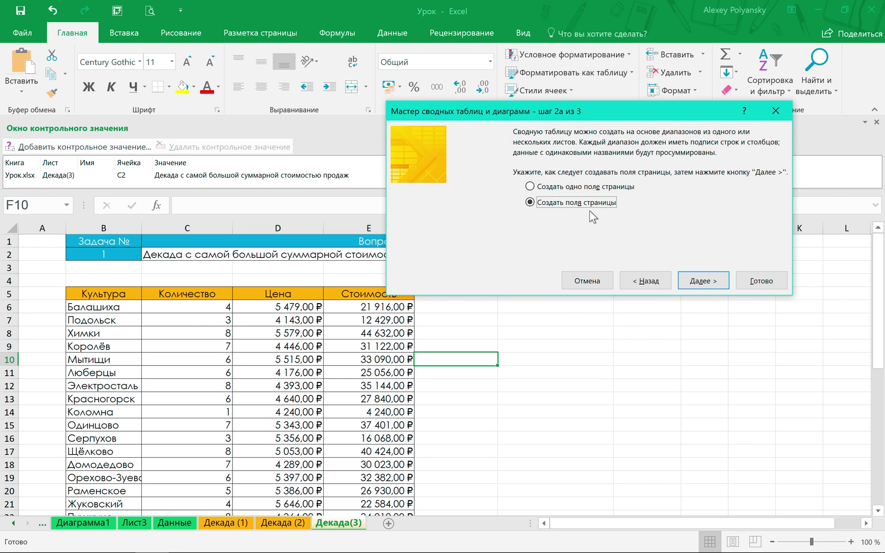
pyautogui.click(696, 282)
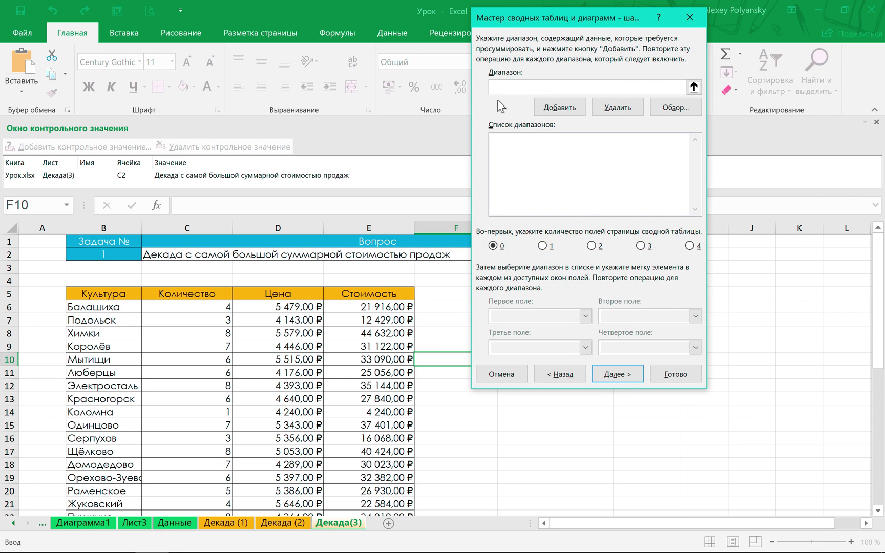
# Step: Add the Декада_1 named range with one page field and label it Декада_1
pyautogui.press('F3')
pyautogui.click(534, 176)
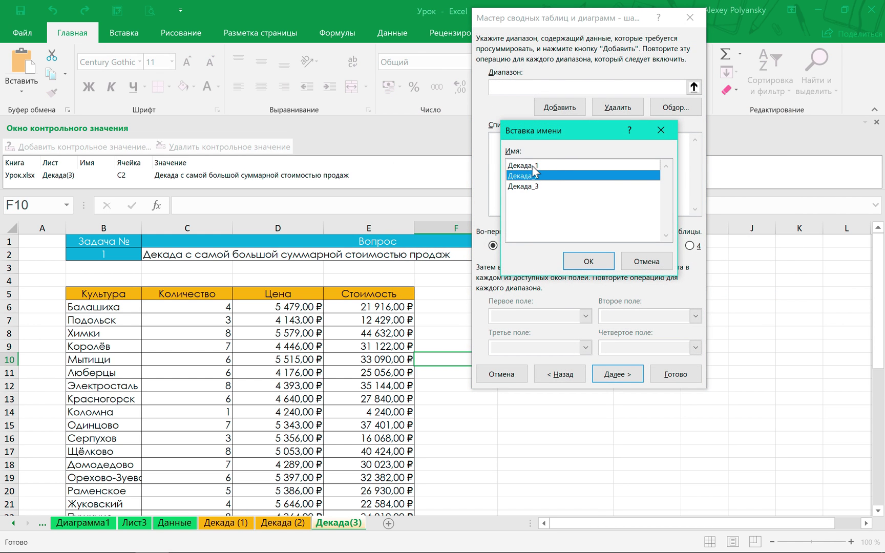
pyautogui.click(533, 164)
pyautogui.click(589, 261)
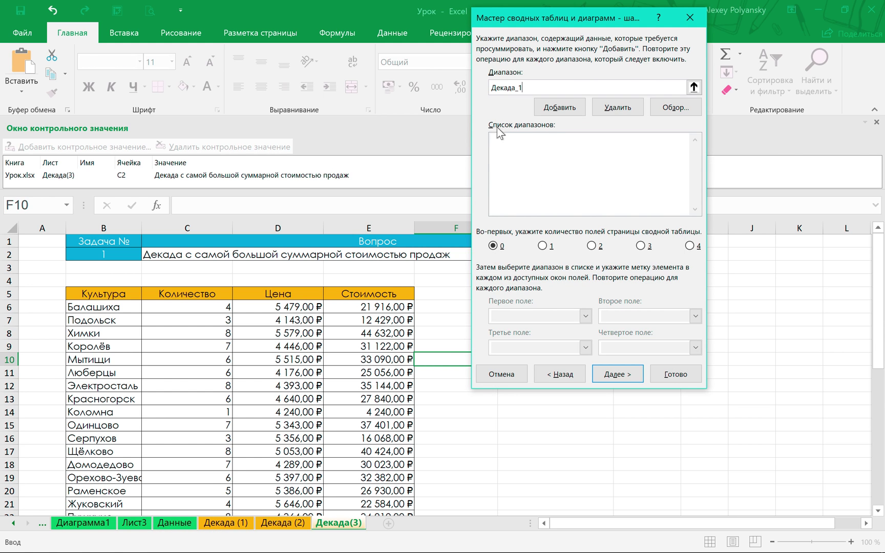
pyautogui.click(542, 108)
pyautogui.click(543, 246)
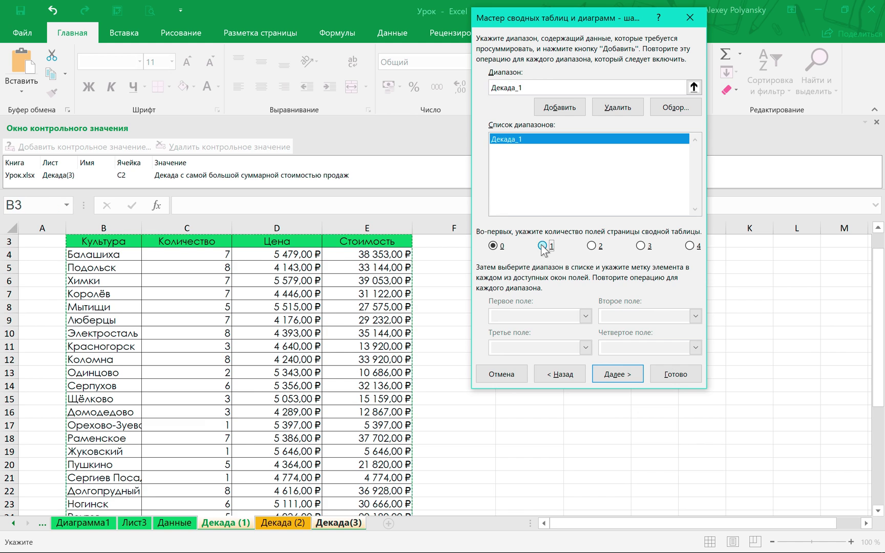
pyautogui.moveTo(519, 88); pyautogui.dragTo(479, 88)
pyautogui.hotkey('ctrl', 'c')
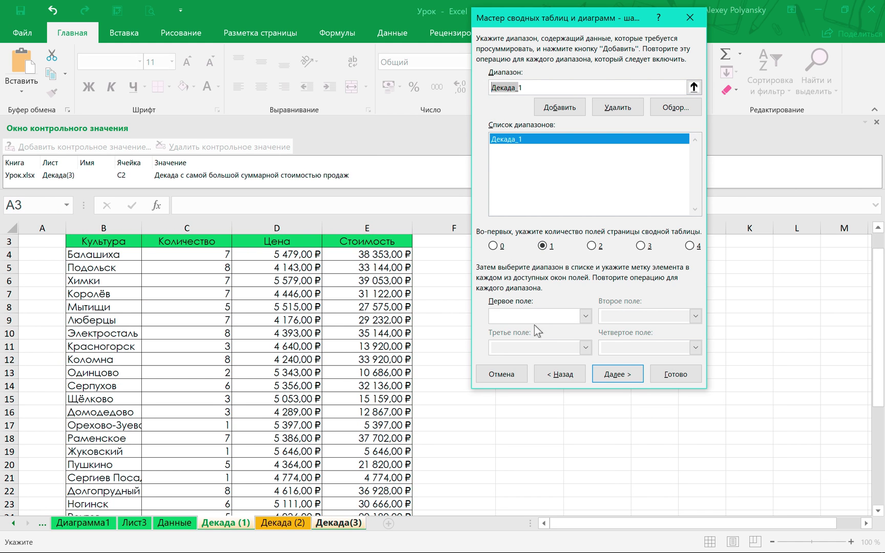
pyautogui.click(520, 316)
pyautogui.hotkey('ctrl', 'v')
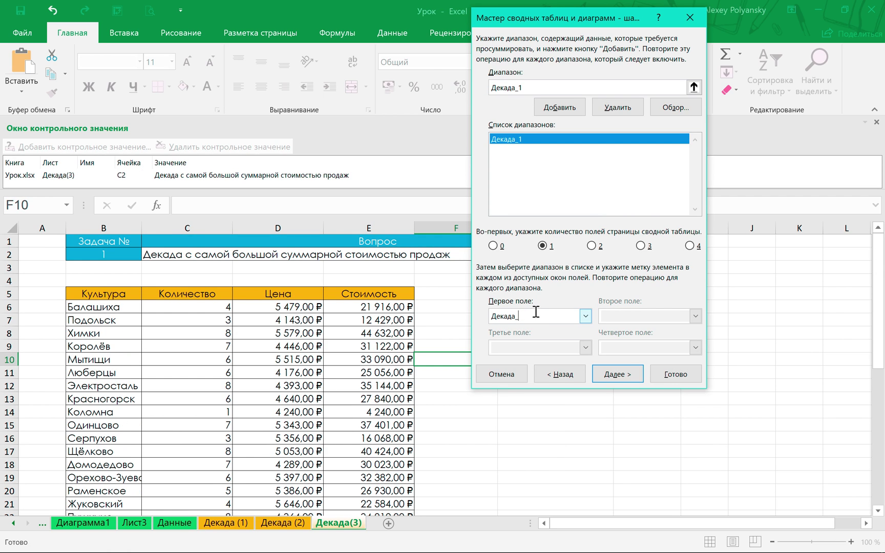
pyautogui.write('1')
# Step: Add the Декада_2 named range to the consolidation list and label it
pyautogui.click(527, 85)
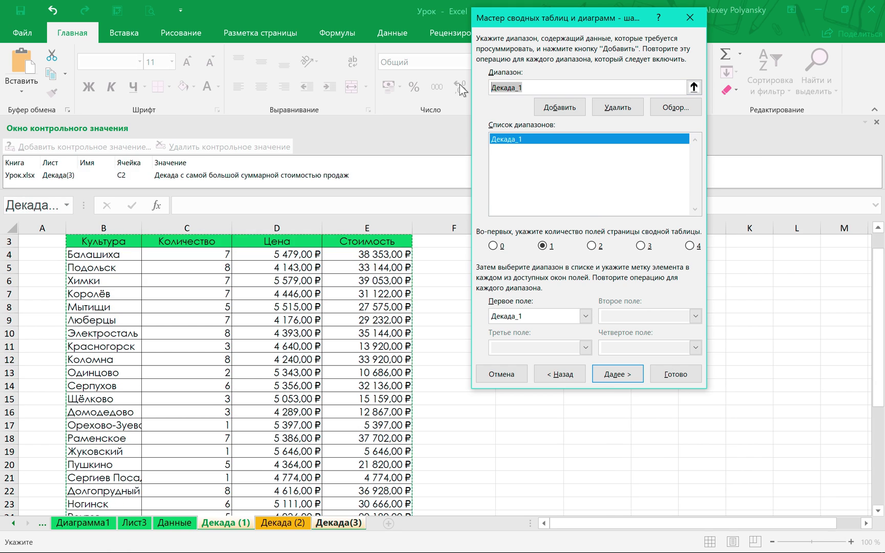
pyautogui.press('F3')
pyautogui.click(530, 179)
pyautogui.click(577, 259)
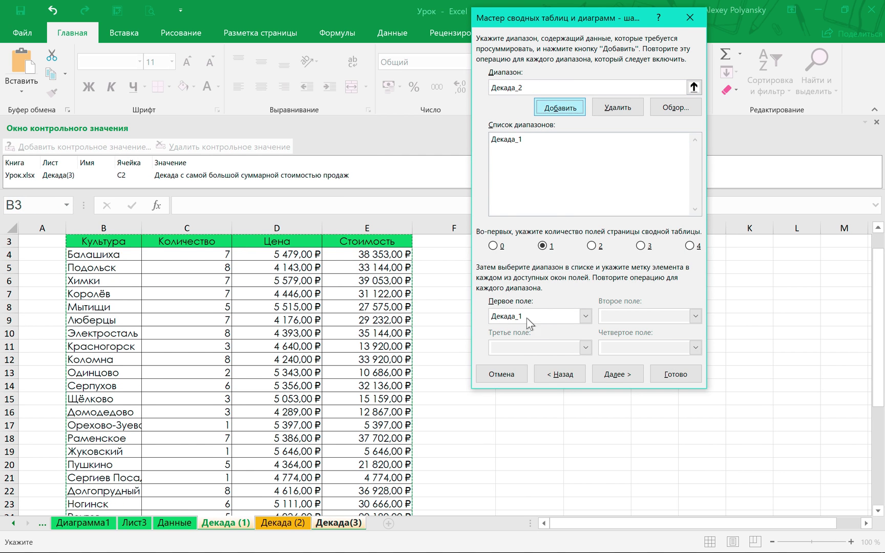
pyautogui.click(553, 109)
pyautogui.click(529, 316)
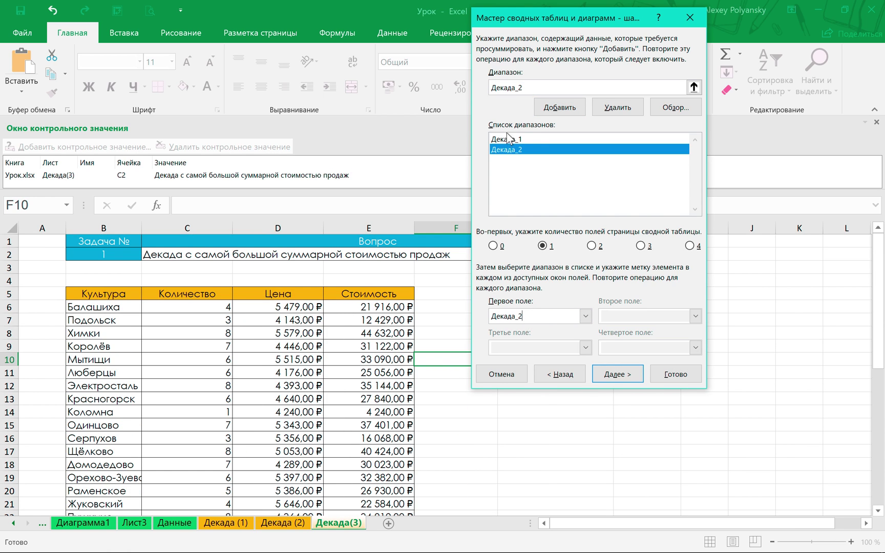
# Step: Add the Декада_3 named range and continue to the wizard's final step
pyautogui.click(539, 88)
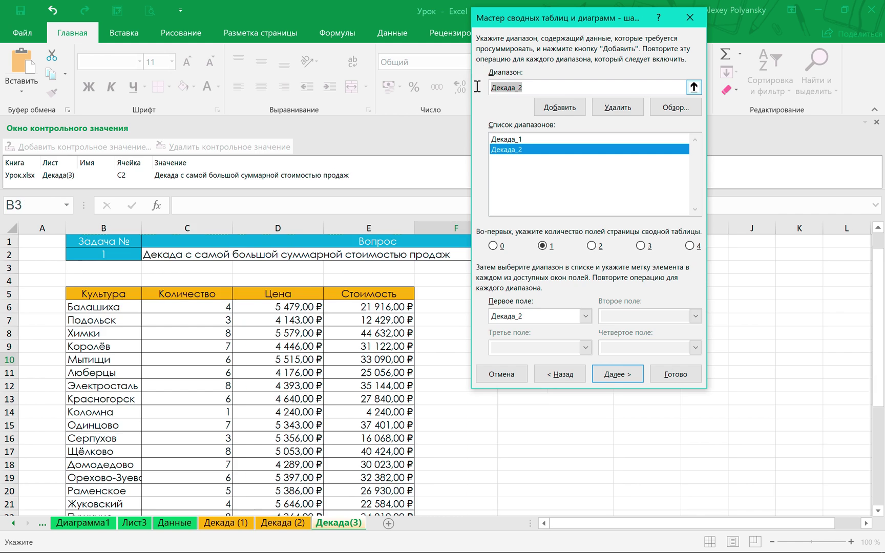
pyautogui.press('F3')
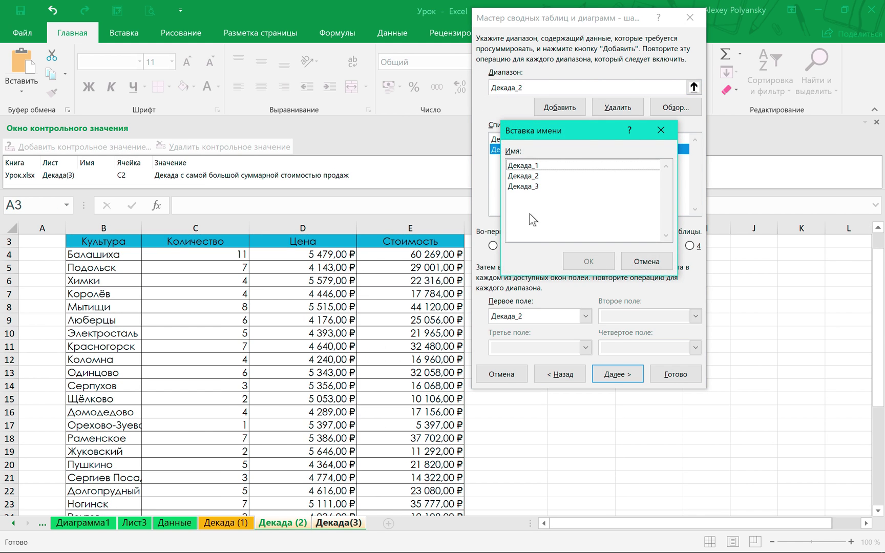
pyautogui.click(531, 190)
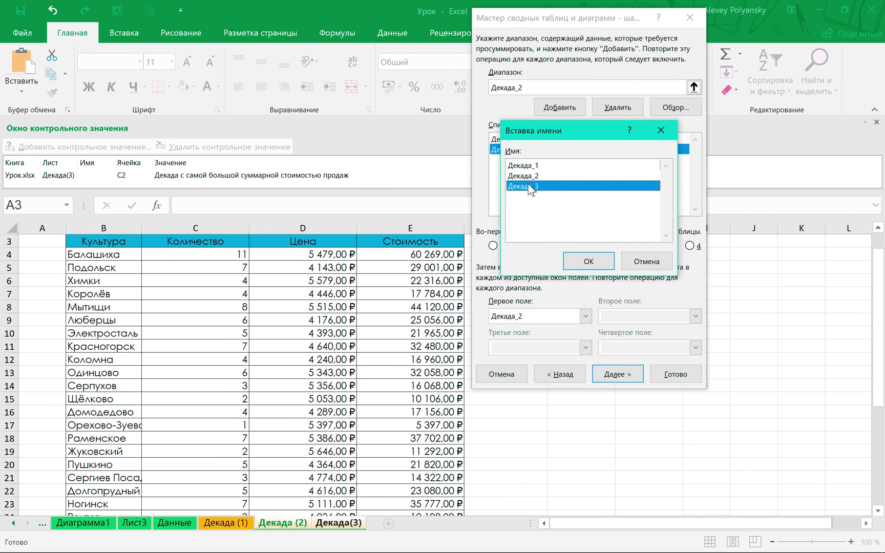
pyautogui.click(589, 261)
pyautogui.click(557, 108)
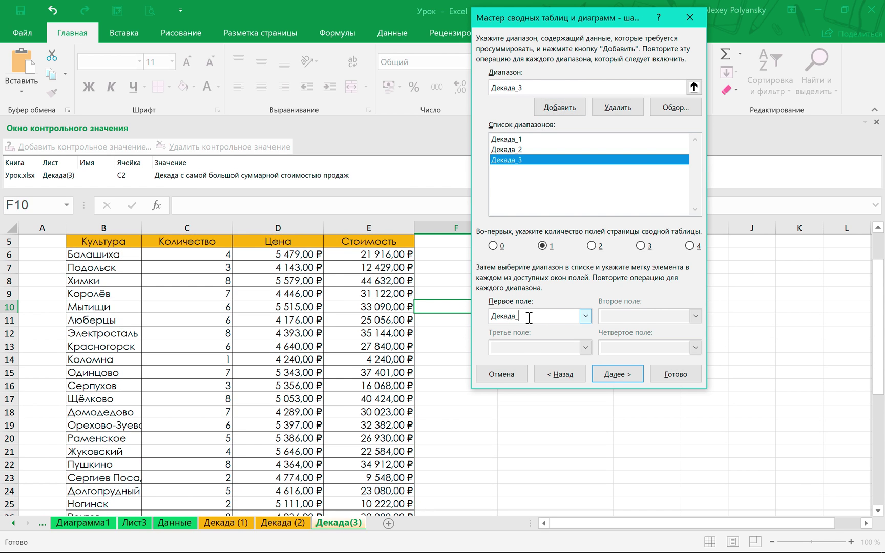
pyautogui.click(624, 376)
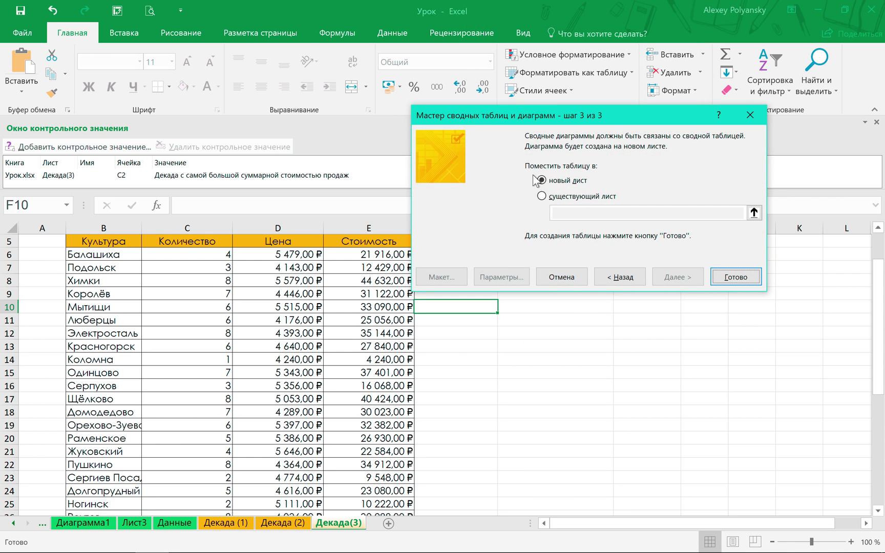
# Step: Finish the wizard with 'New worksheet' to place the pivot table and chart on Лист4
pyautogui.click(724, 282)
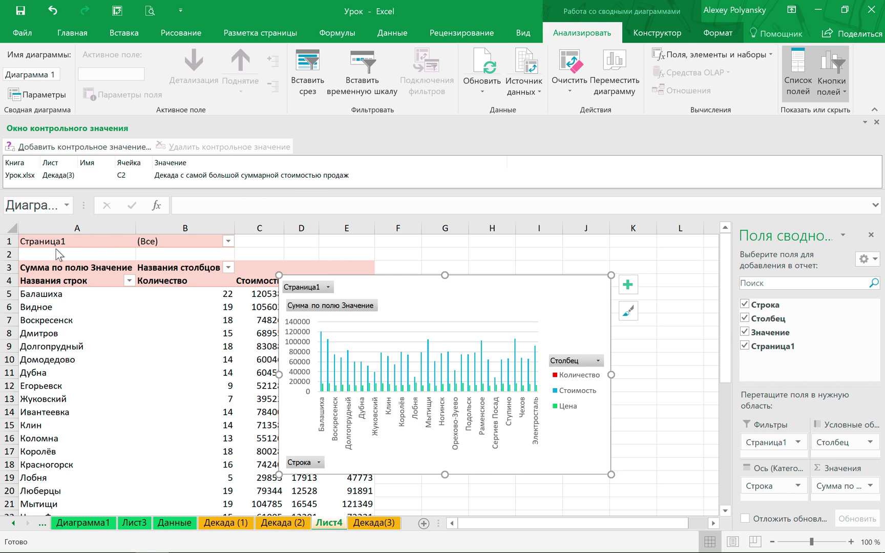
# Step: Rename the Страница1 page field in A1 to Дата and bring back the field list
pyautogui.click(228, 242)
pyautogui.click(229, 243)
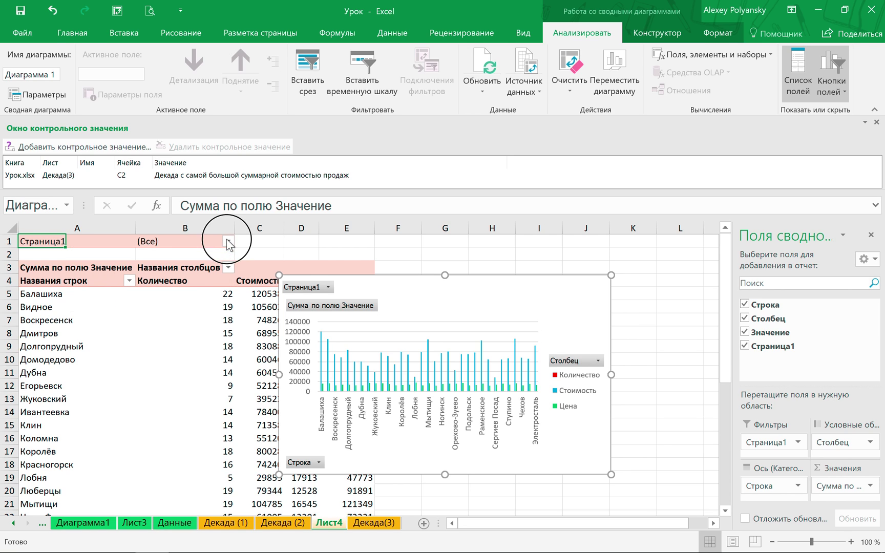
pyautogui.press('Escape')
pyautogui.click(64, 240)
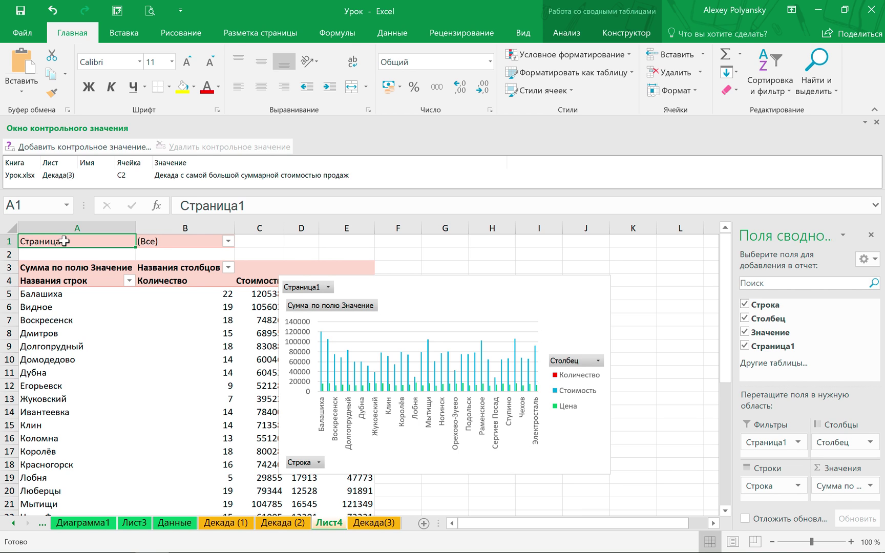
pyautogui.write('Дата')
pyautogui.press('Return')
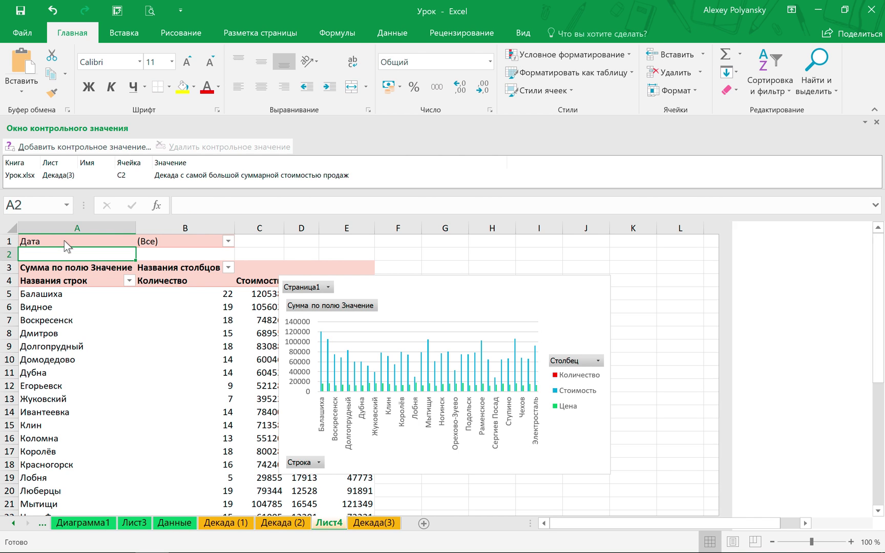
pyautogui.click(86, 244)
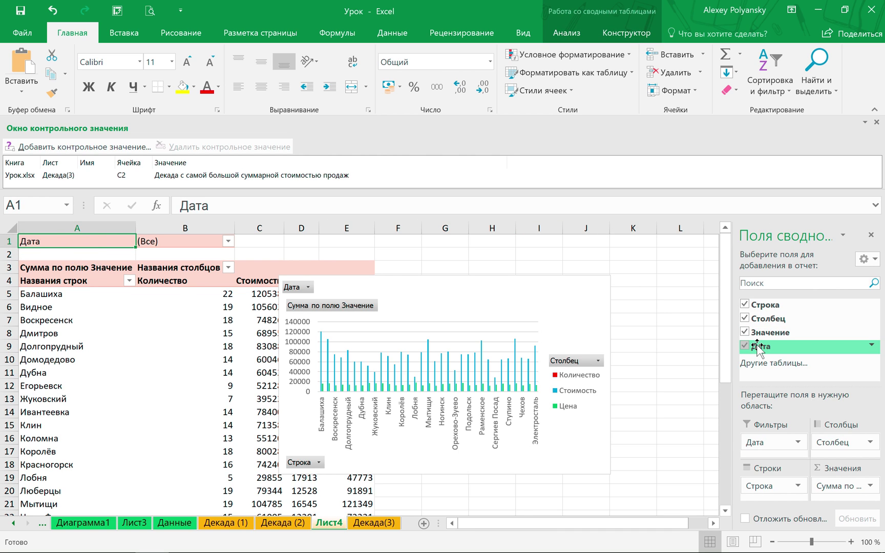
# Step: Remove Столбец and Строка, move Дата to Rows, then view the Декада(3) sheet
pyautogui.click(745, 319)
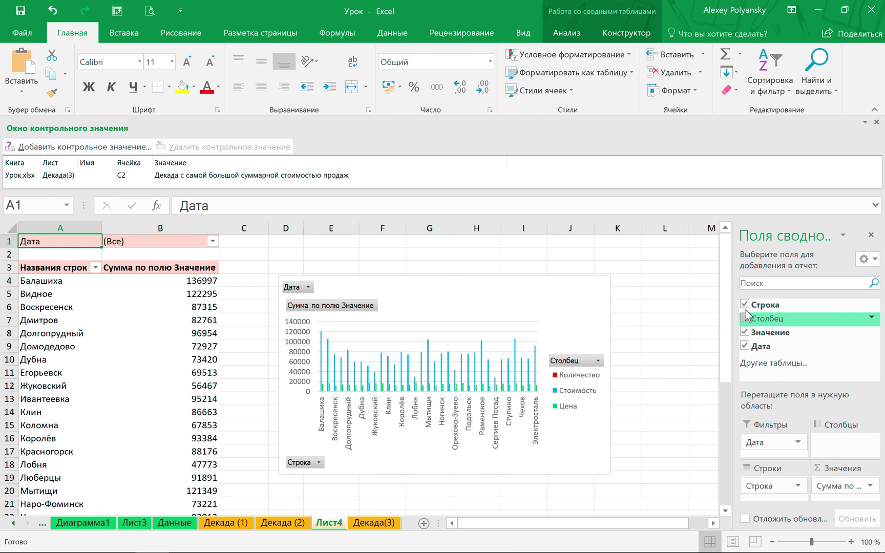
pyautogui.click(745, 304)
pyautogui.moveTo(761, 443); pyautogui.dragTo(767, 485)
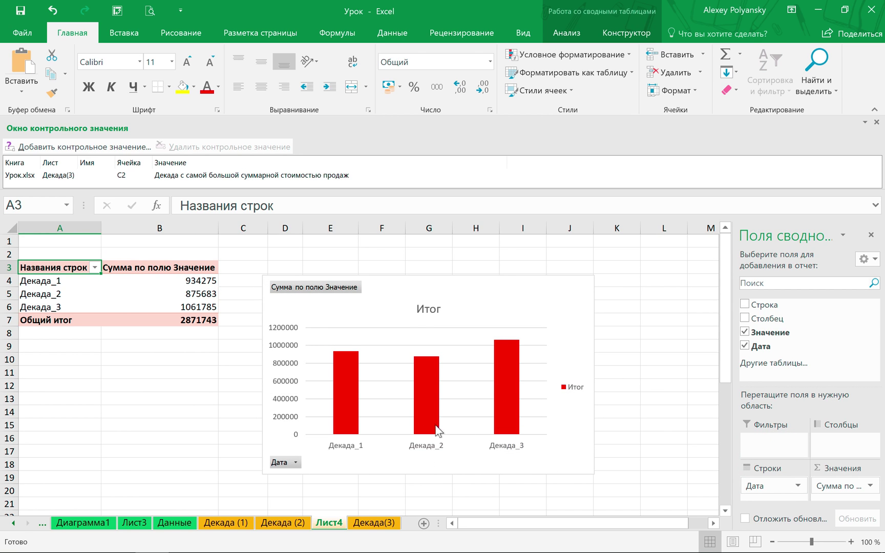
pyautogui.moveTo(508, 387)
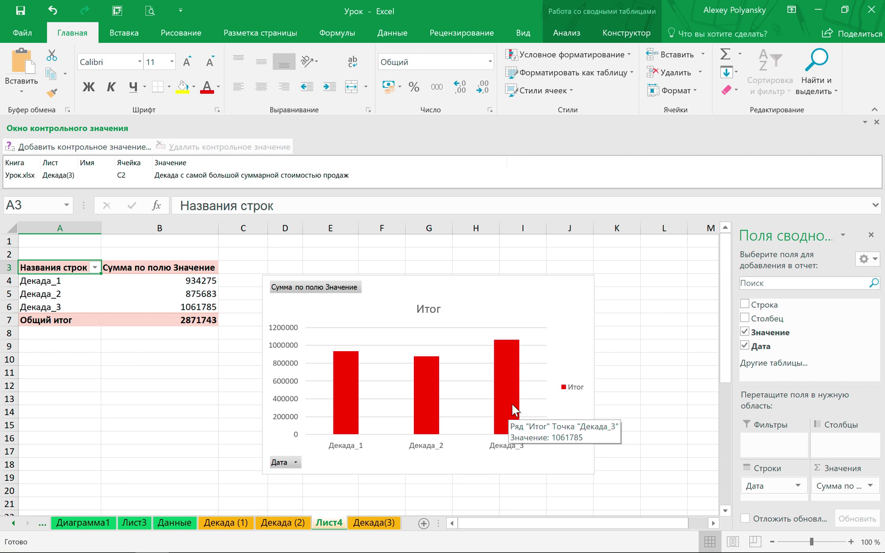
pyautogui.click(374, 522)
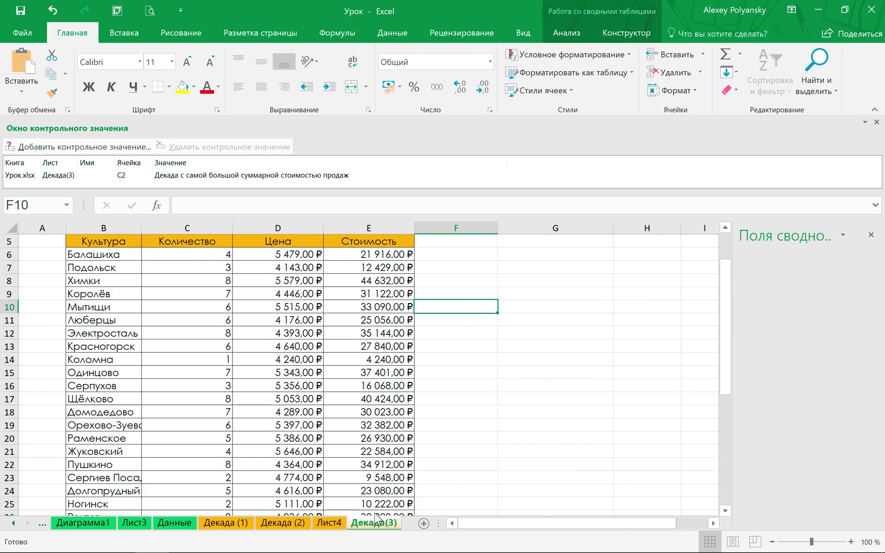
# Step: Return to Лист4 and inspect the Декада_2 value's Show Values As options without changing them
pyautogui.click(328, 522)
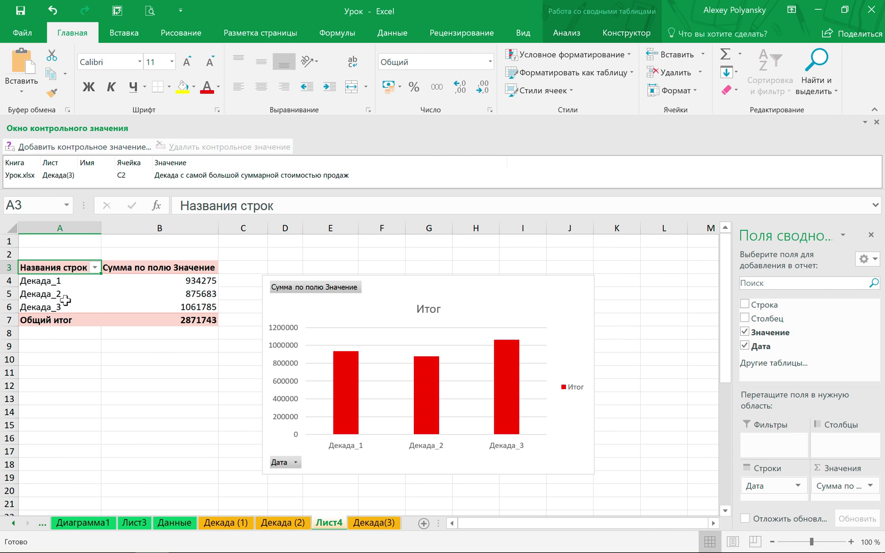
pyautogui.click(65, 299)
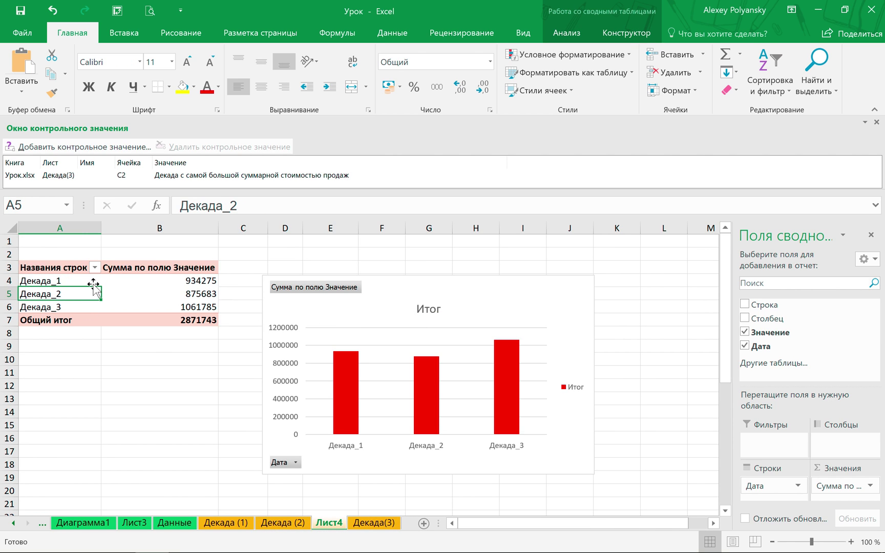
pyautogui.click(162, 294)
pyautogui.rightClick(160, 294)
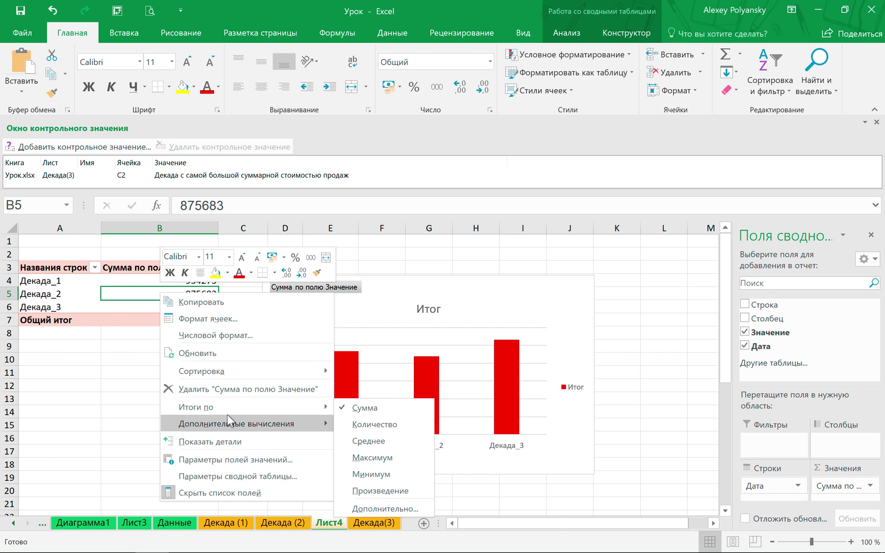
pyautogui.moveTo(236, 423)
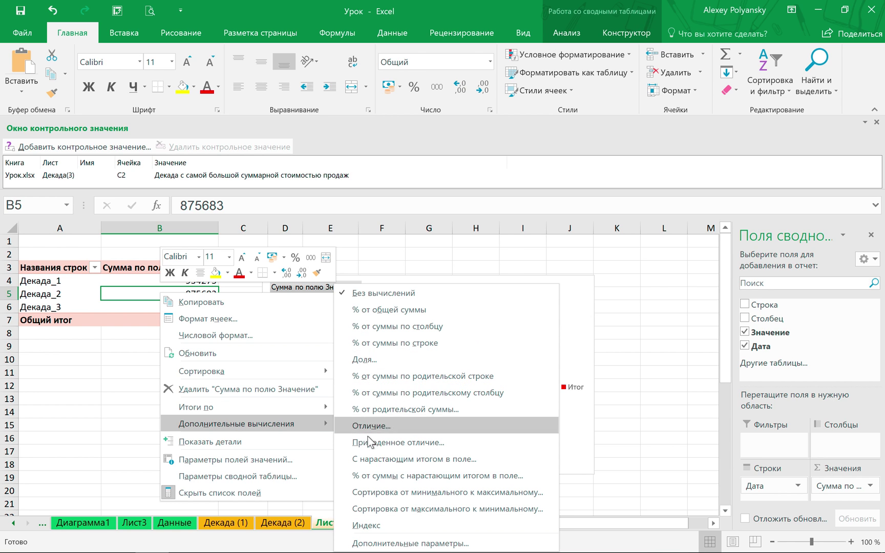
pyautogui.press('Escape')
pyautogui.click(113, 292)
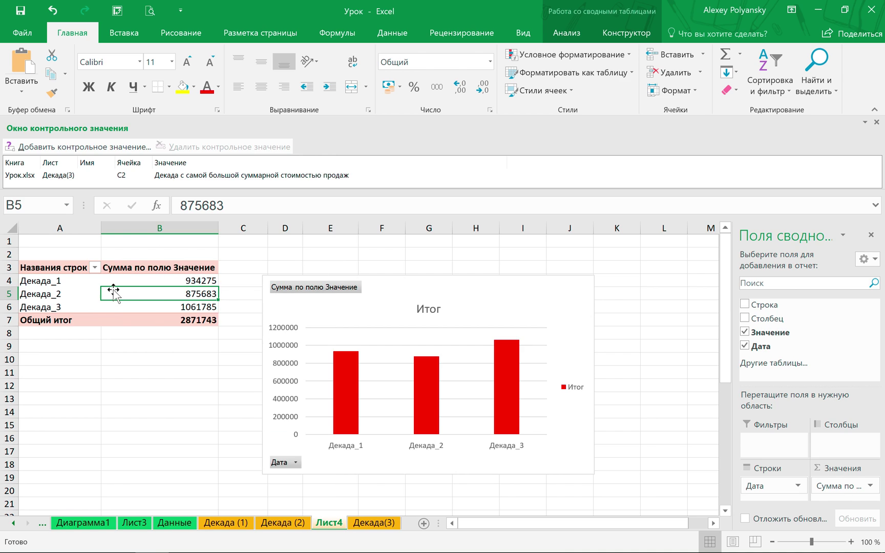